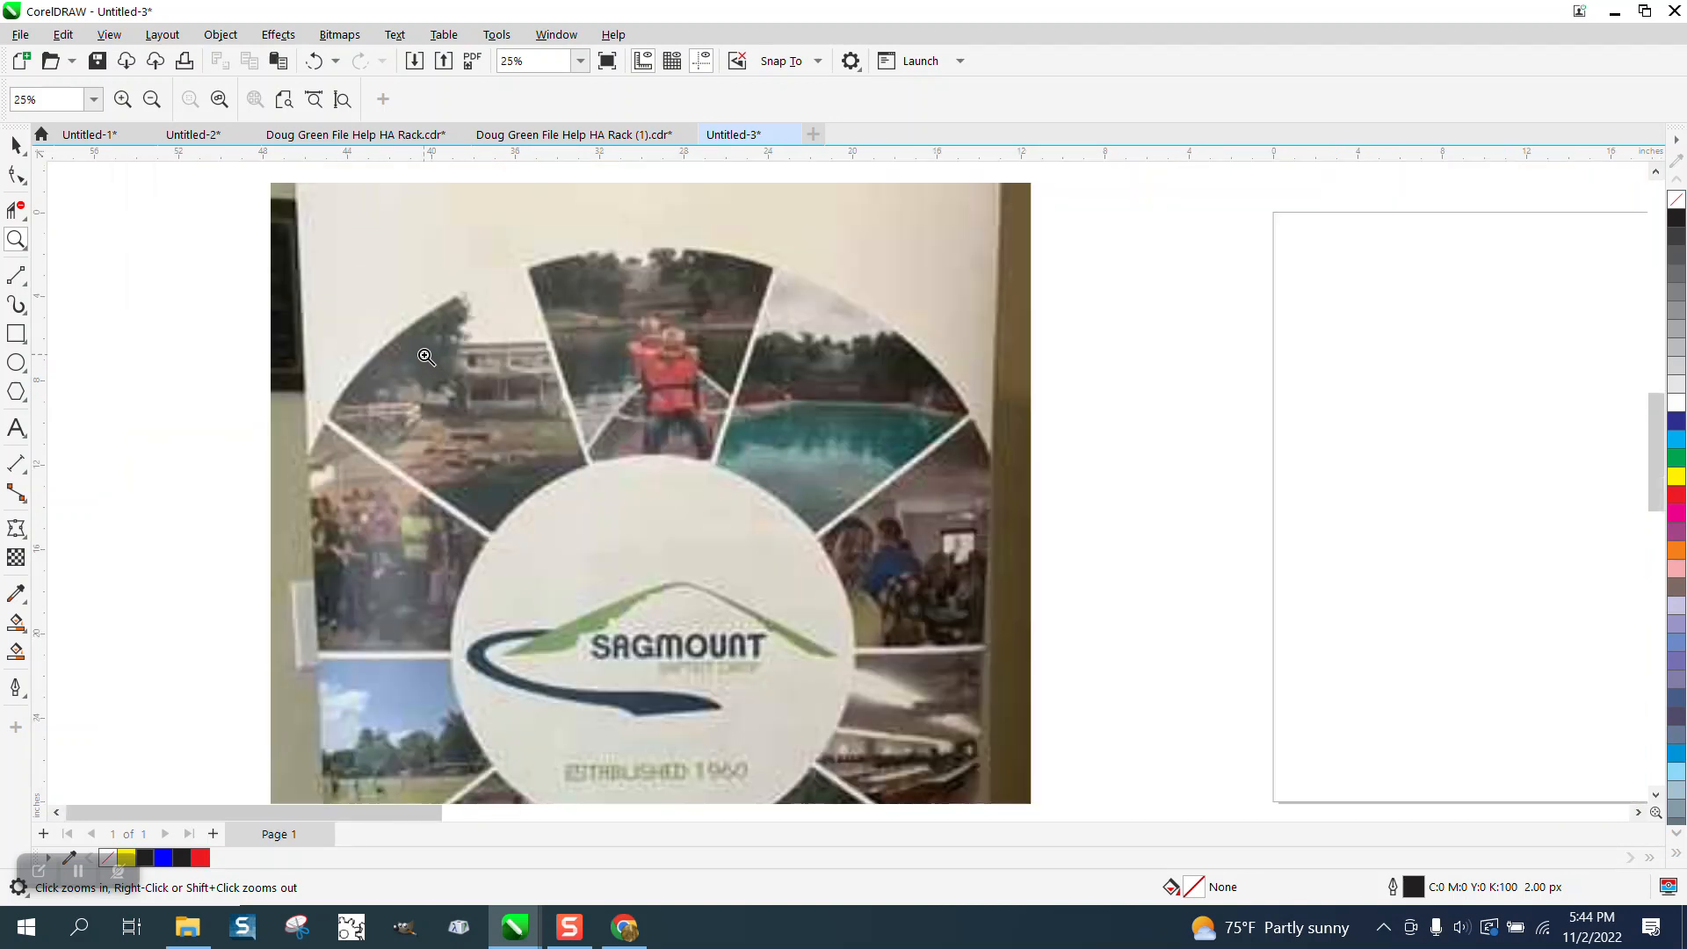
Draw a circle about 27.4 inches in diameter and centre it on the page.
left_click(15, 362)
mouse_move(1122, 303)
left_mouse_down()
mouse_move(1093, 350)
mouse_move(868, 541)
left_mouse_up()
key("p")
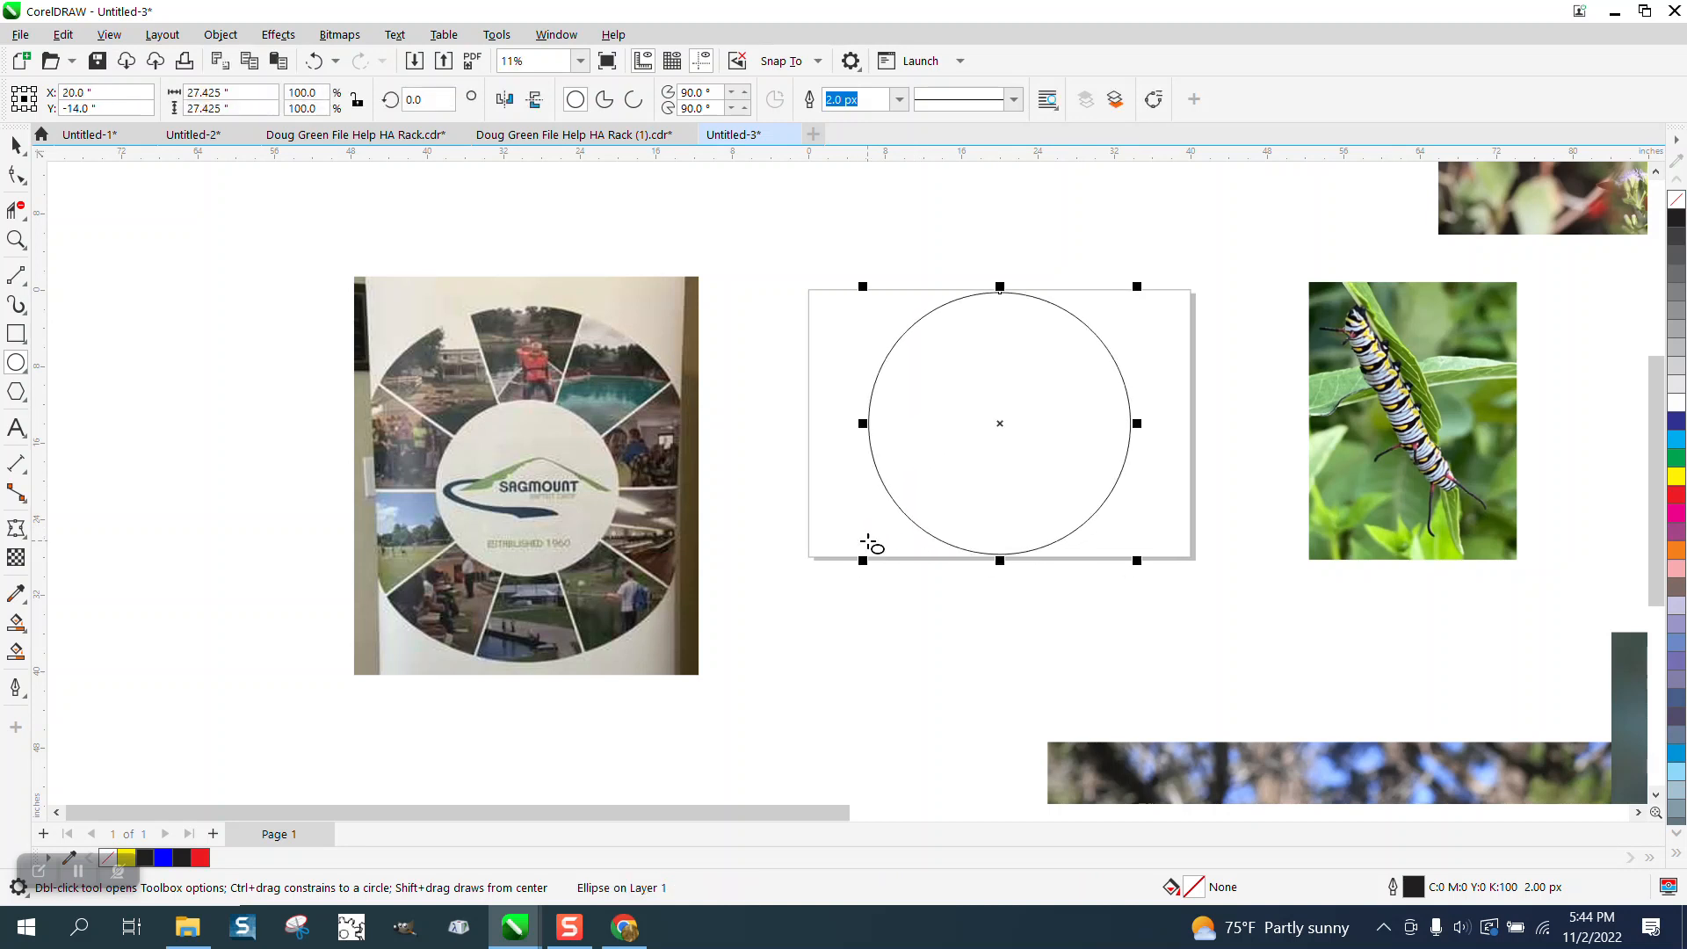
Draw a vertical line about 37.6 inches long and centre it on the page through the circle.
left_click(16, 275)
left_click_drag(291, 416, 298, 602)
key("p")
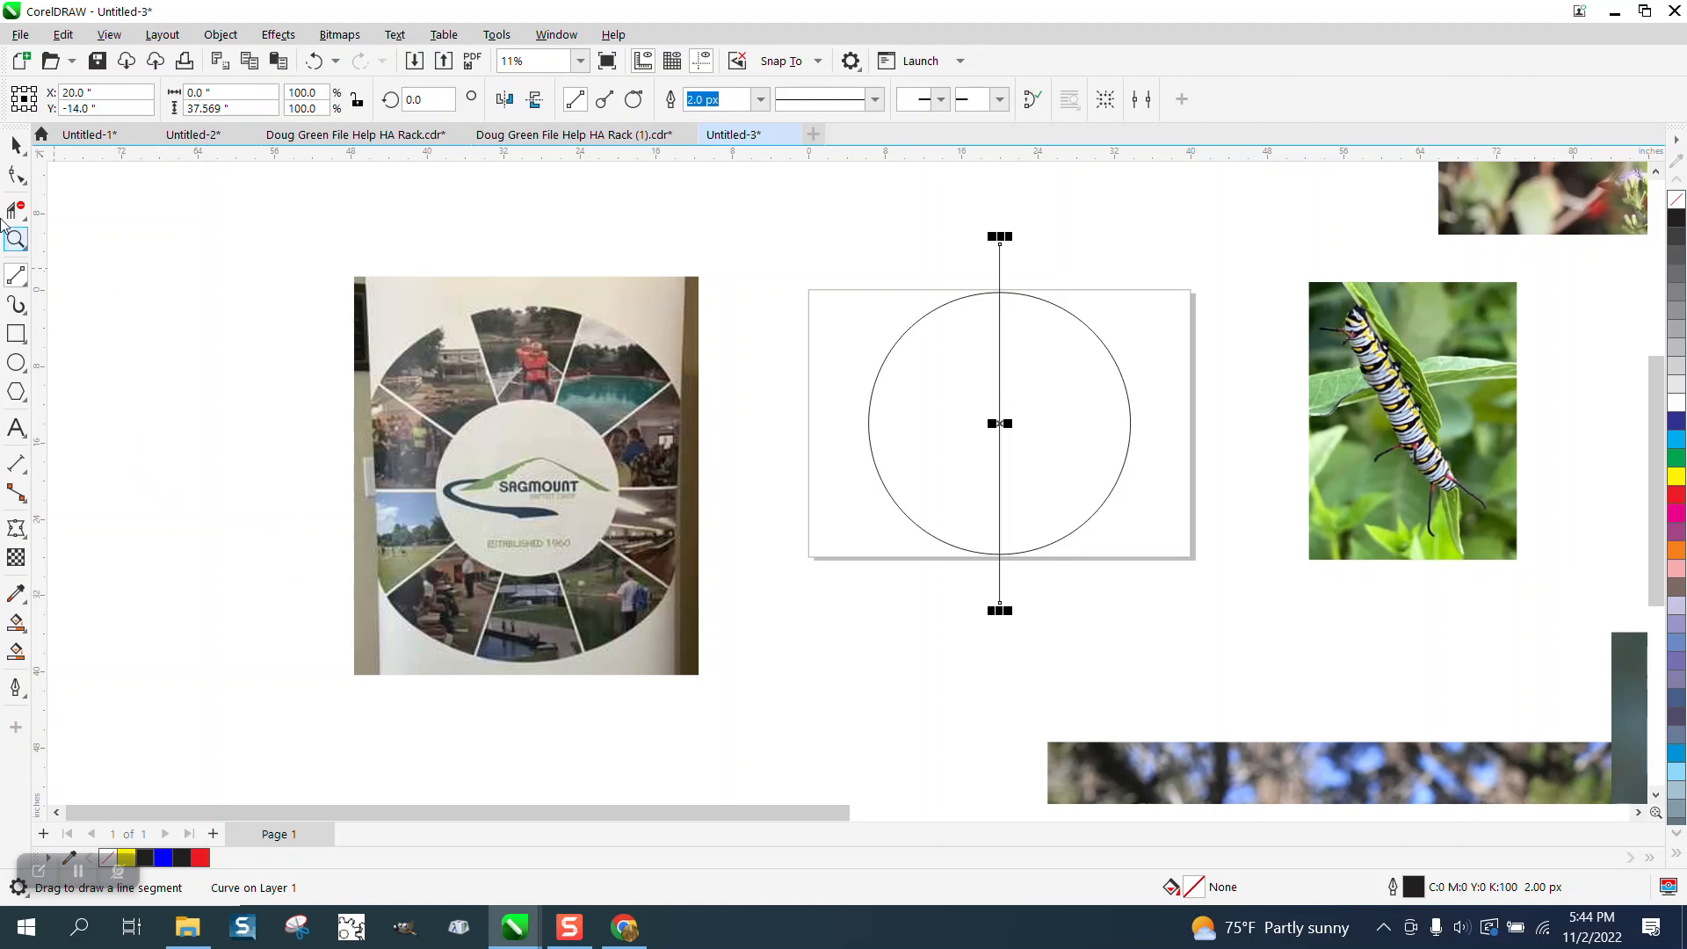
Make four rotated copies of the vertical line at 36° increments, dividing the circle into ten equal sectors.
left_click(18, 145)
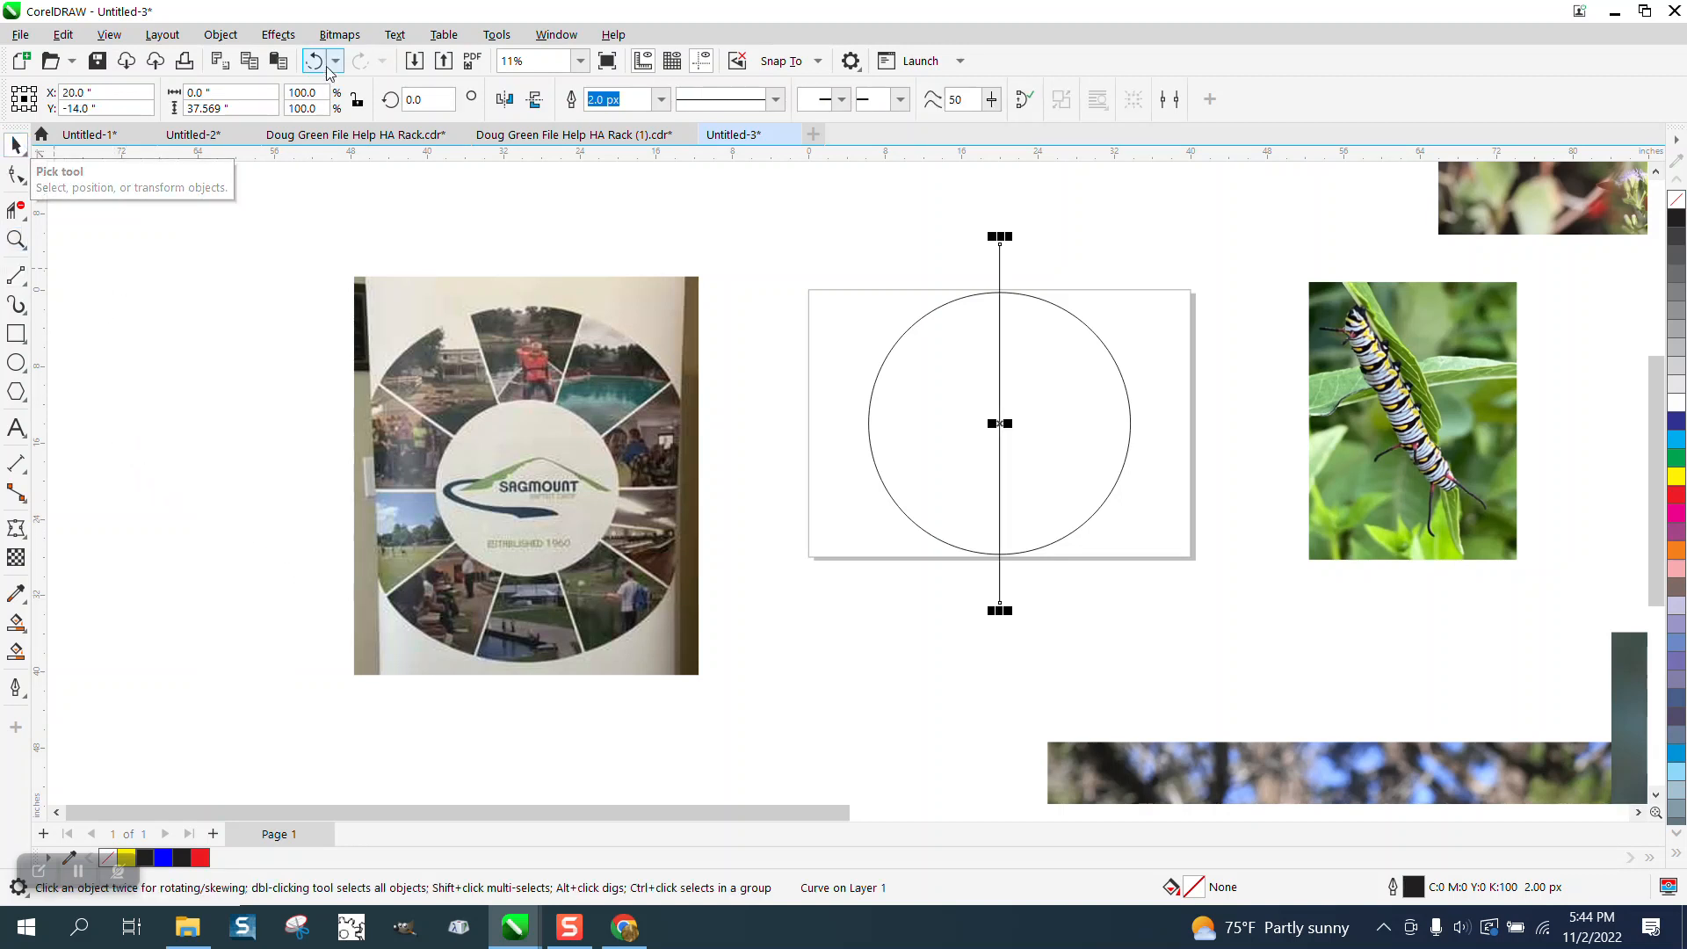
type("36")
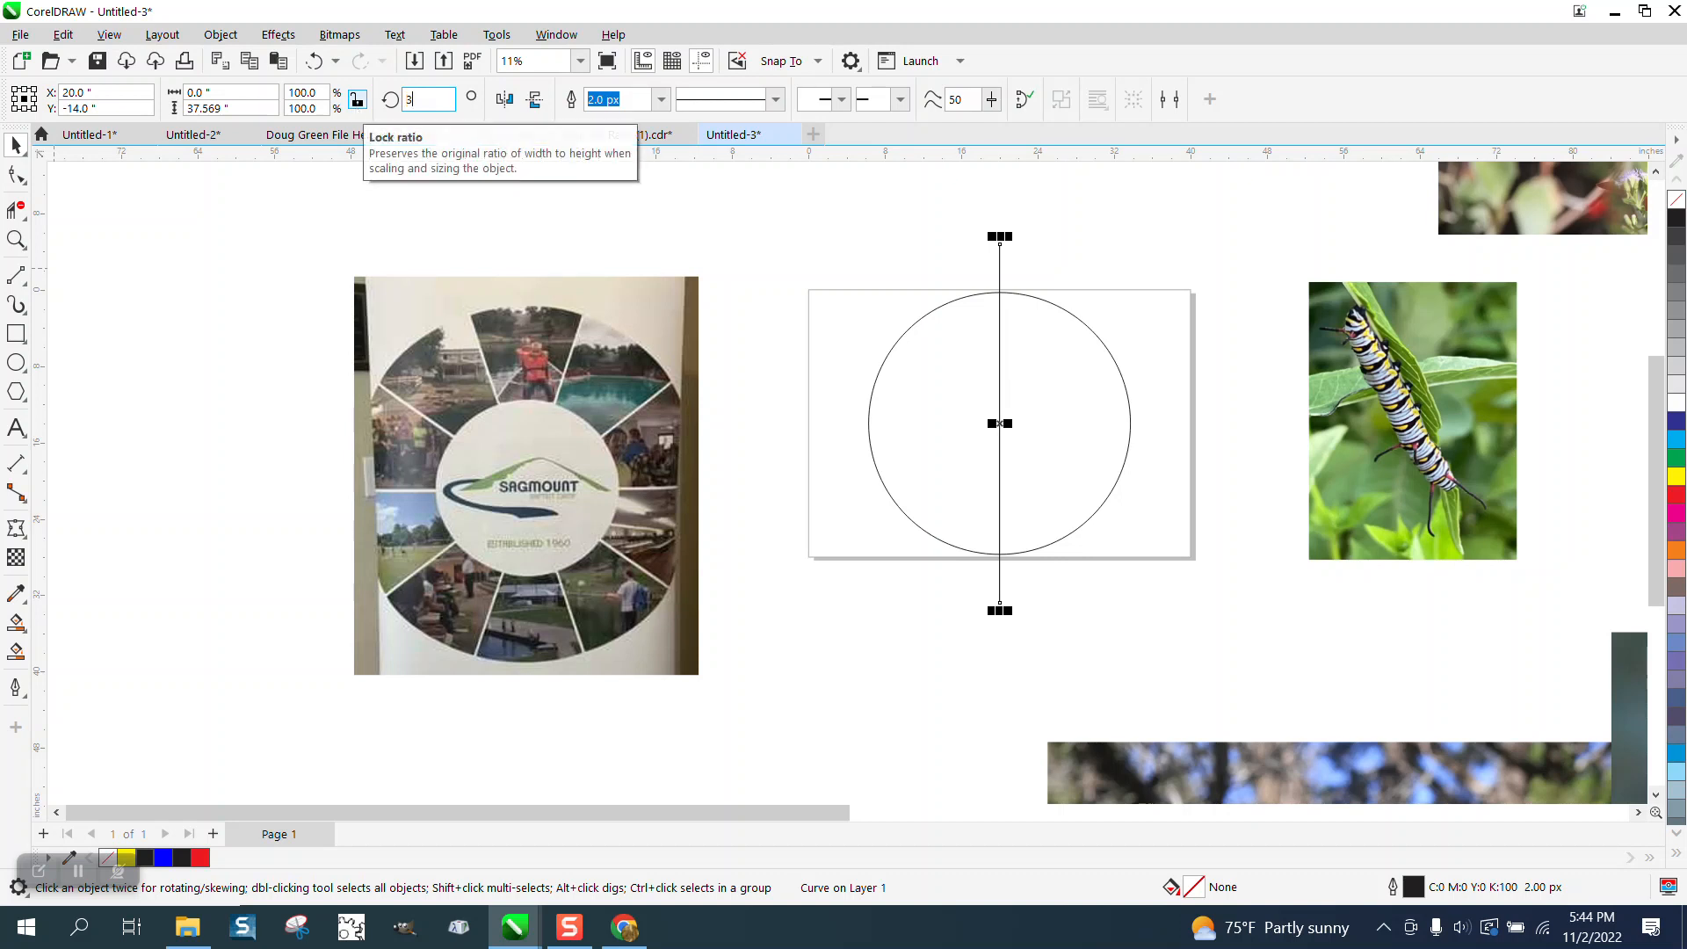
key("Return")
key("ctrl+r")
key("ctrl+r")
key("ctrl+r")
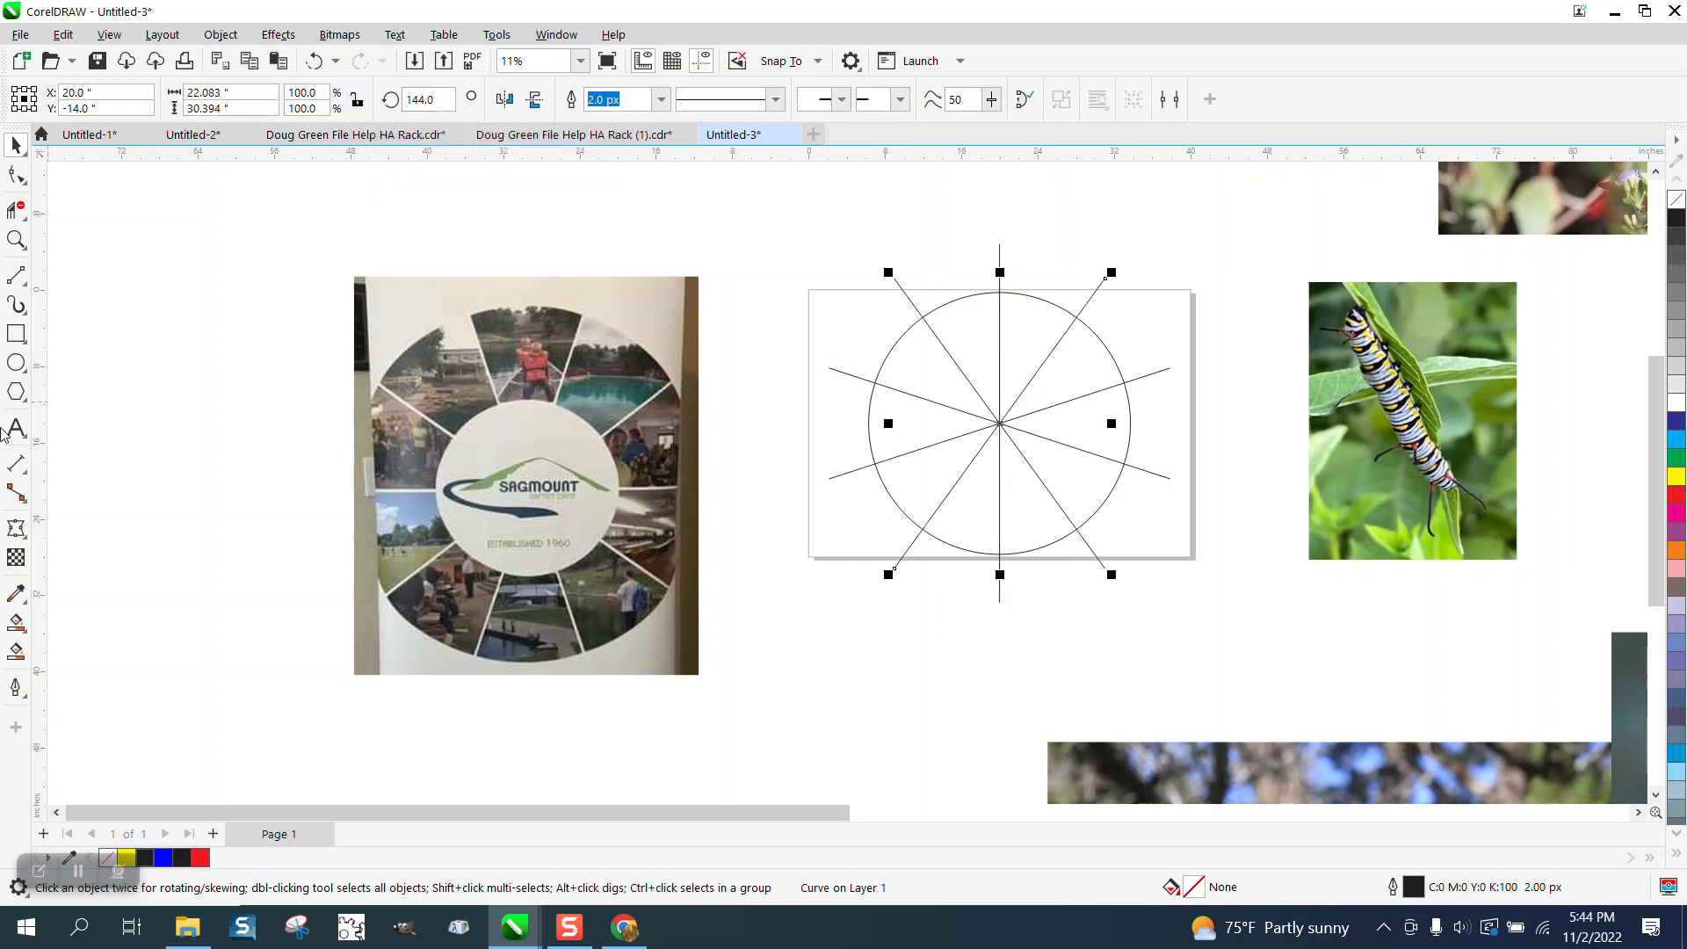
Draw an inner circle about 11.8 inches in diameter and centre it on the page.
left_click(16, 363)
left_click_drag(296, 328, 224, 450)
key("p")
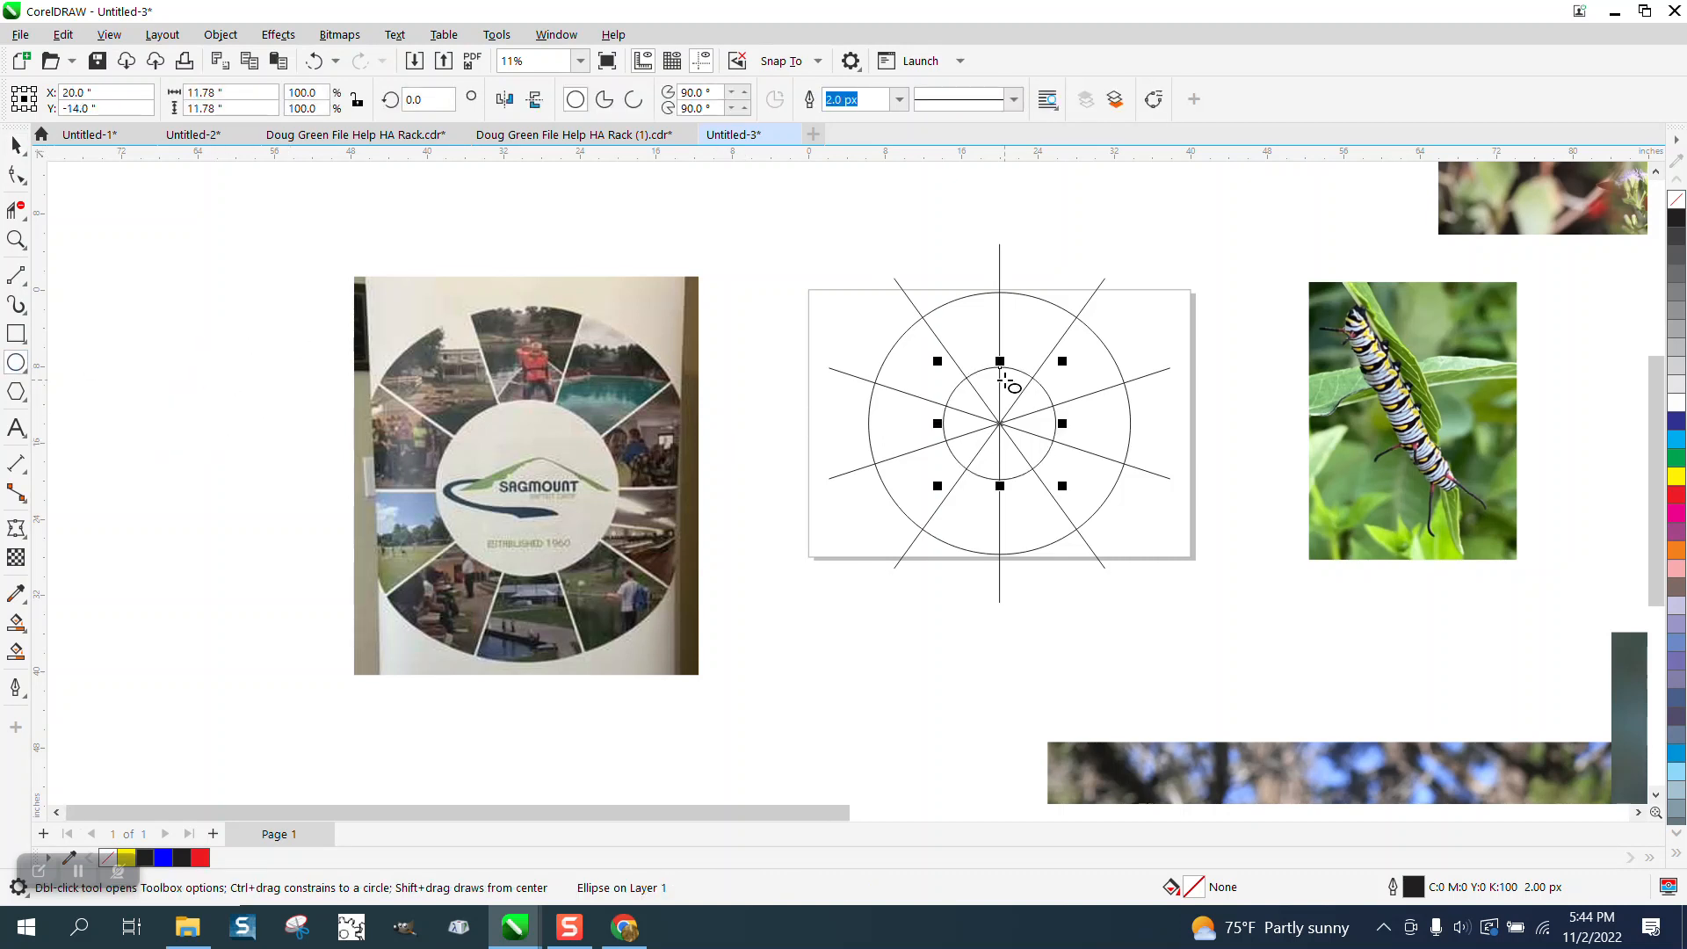
Move the reference photo farther left to clear space beside the page.
key("space")
left_click_drag(554, 404, 349, 453)
mouse_move(809, 255)
left_mouse_down()
mouse_move(841, 335)
mouse_move(1242, 595)
left_mouse_up()
left_click(677, 350)
Set the document's nudge distance to 40 inches.
left_click(716, 99)
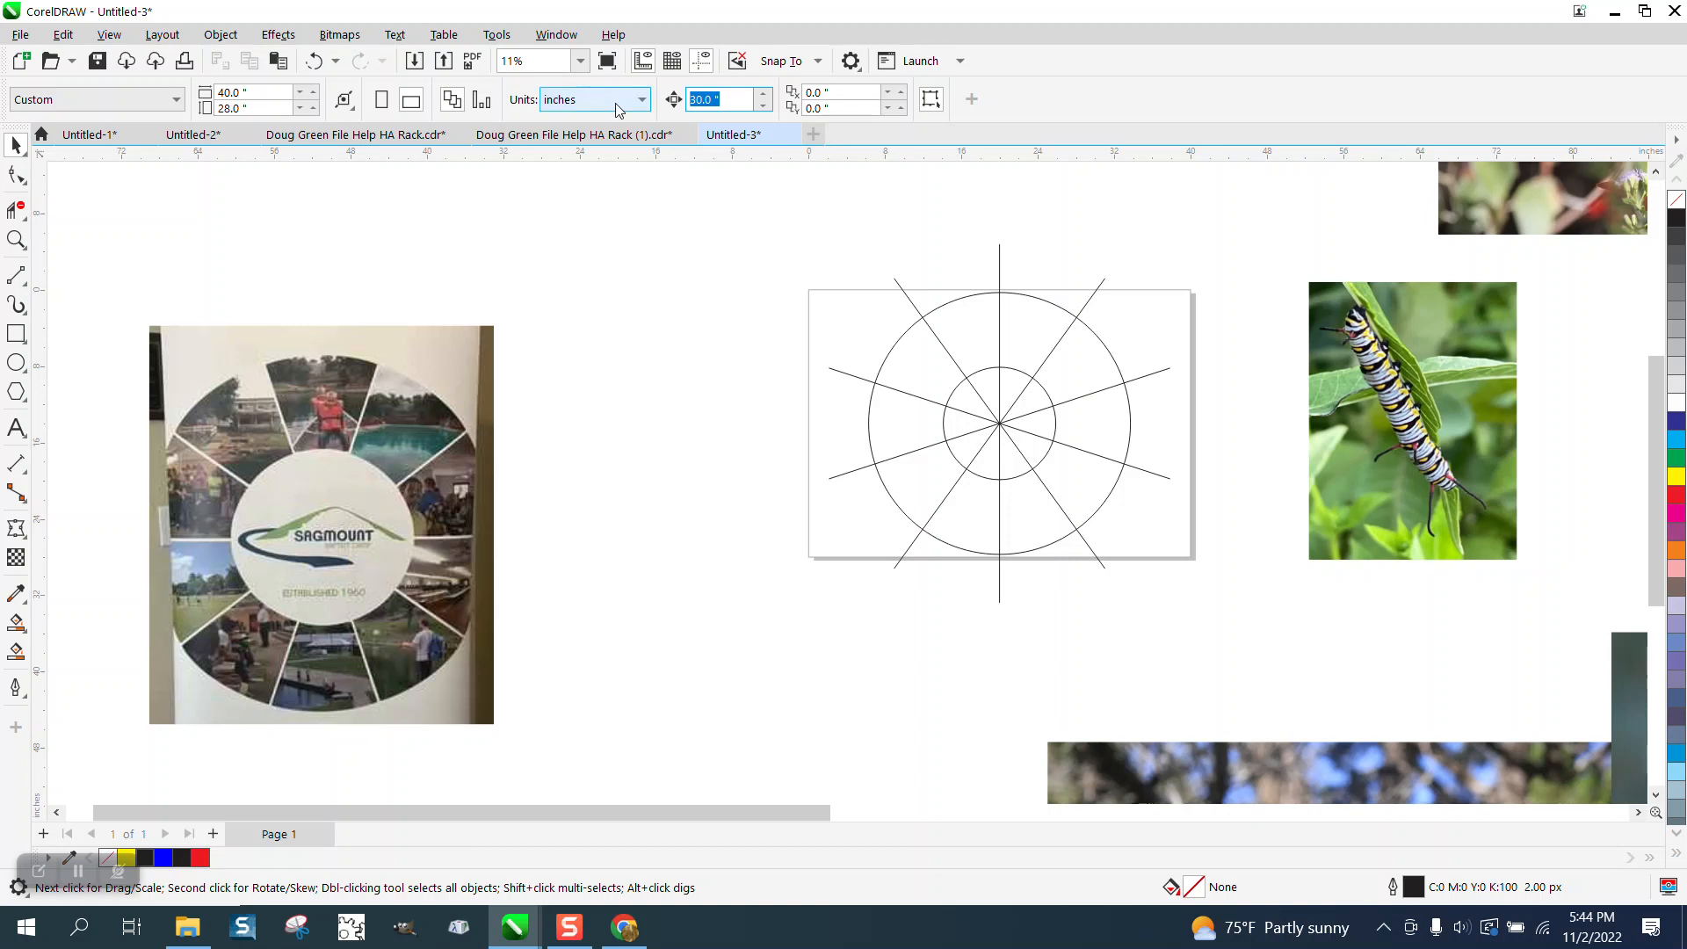
type("40")
key("Return")
Smart Fill each of the wheel's ten ring segments in blue, moving each filled shape 40 inches left of the wheel.
left_click(10, 654)
left_click(927, 369)
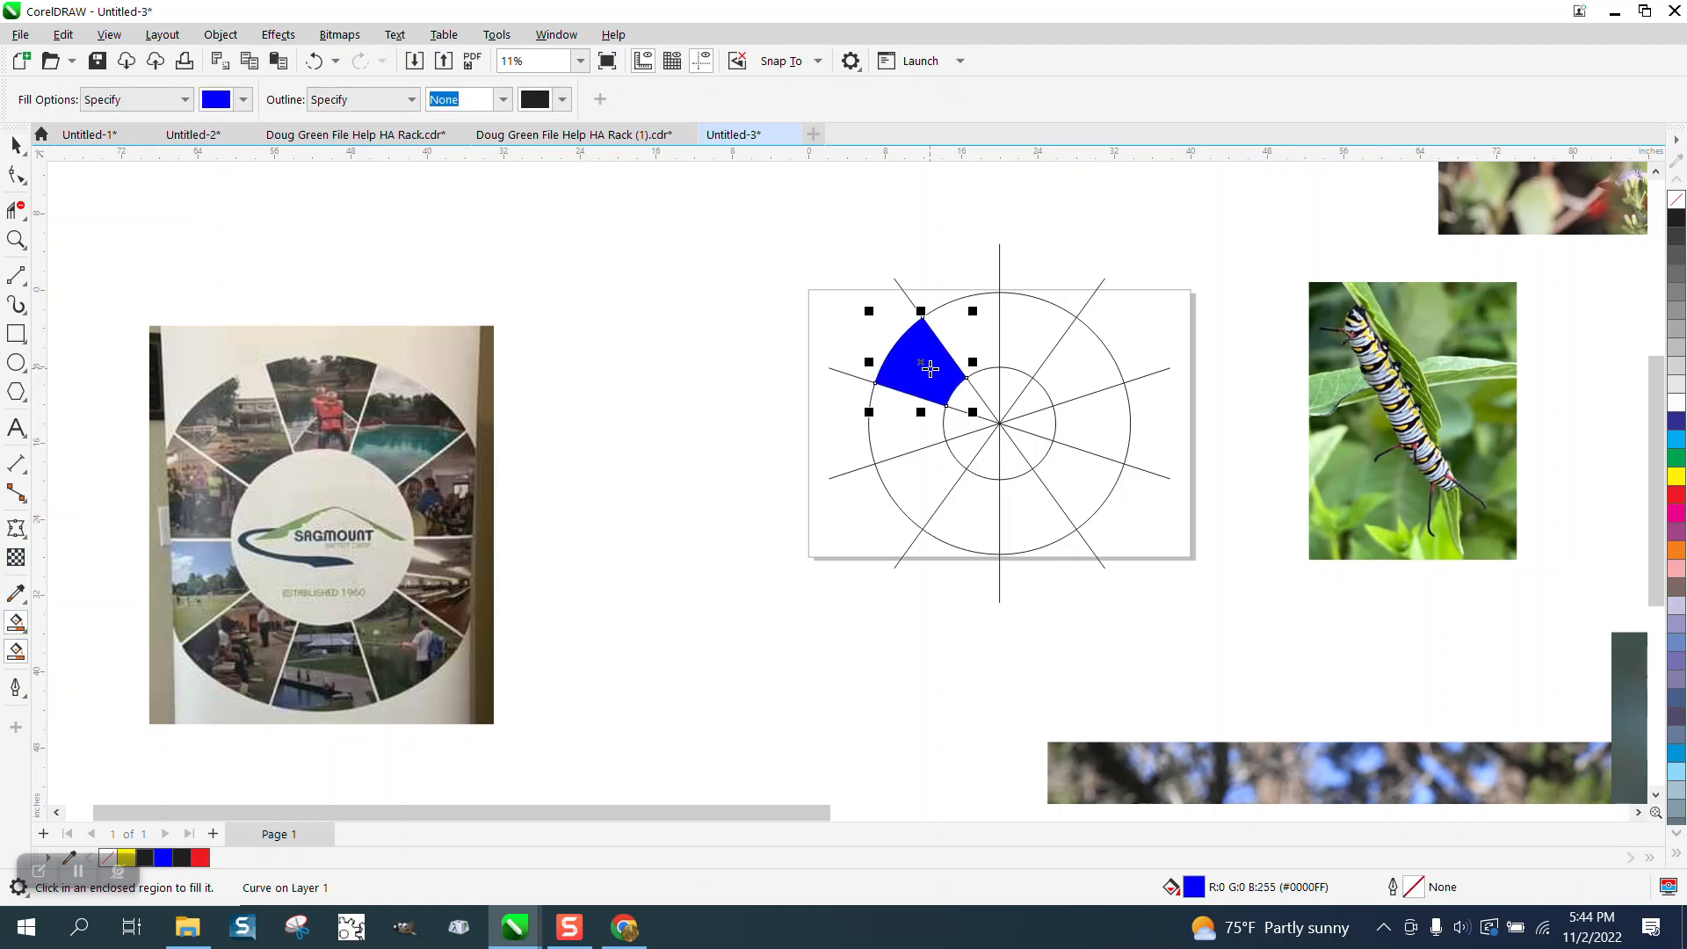
key("Left")
left_click(897, 412)
key("Left")
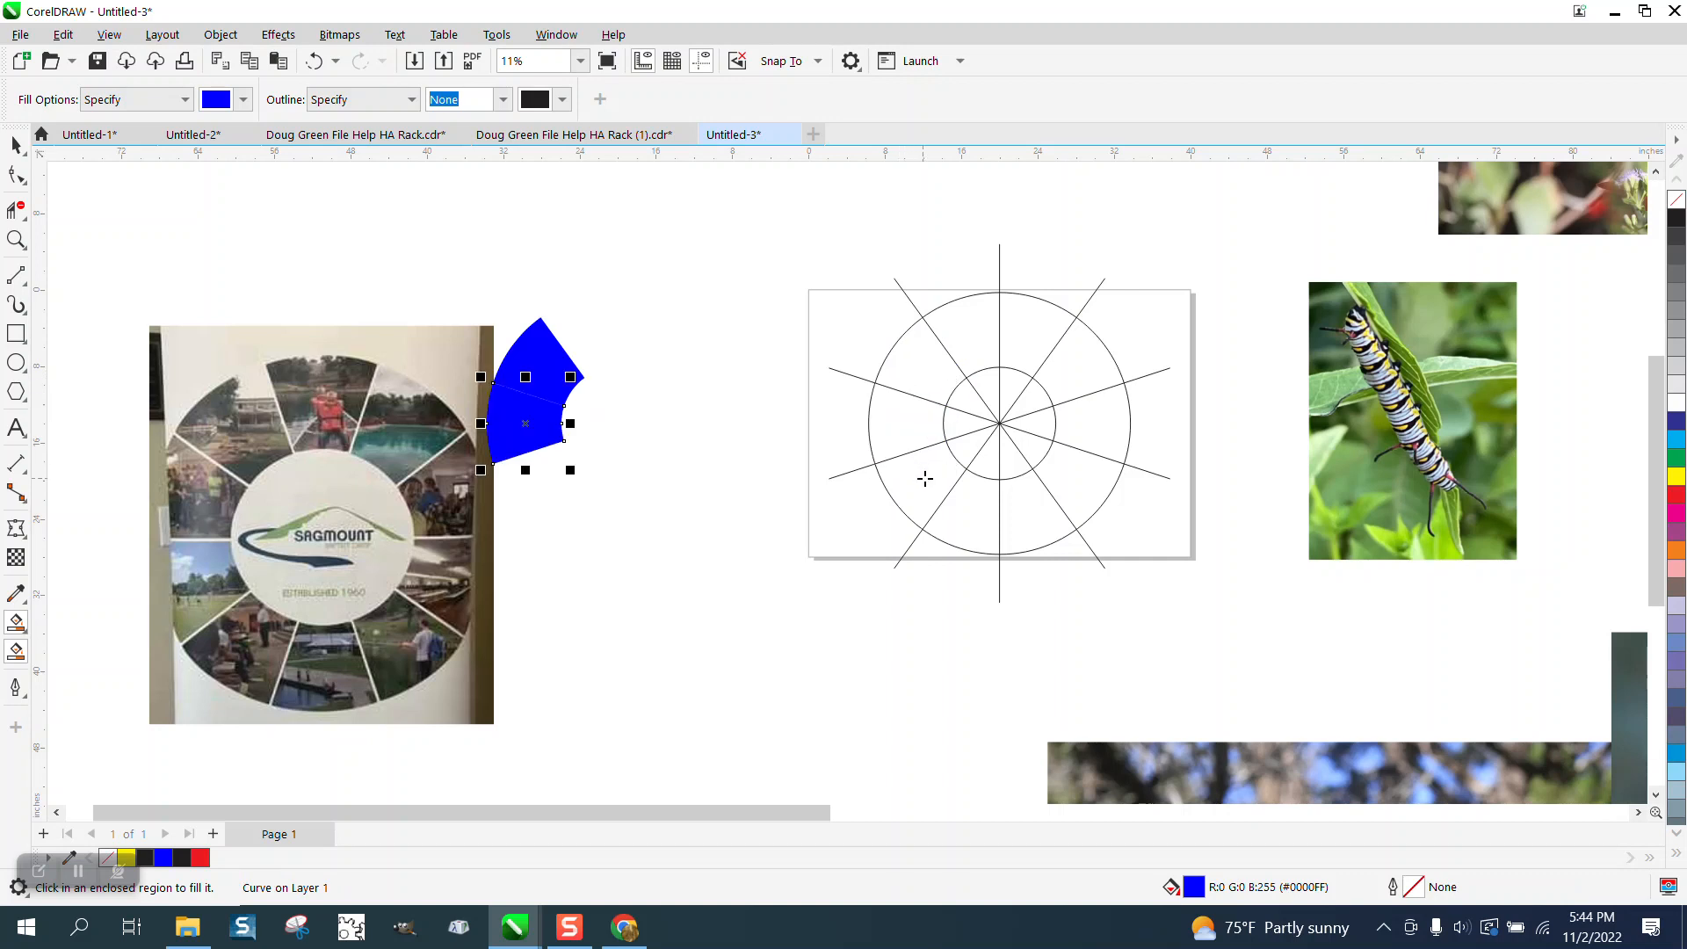
left_click(923, 478)
key("Left")
left_click(979, 509)
key("Left")
left_click(1063, 493)
key("Left")
left_click(1066, 489)
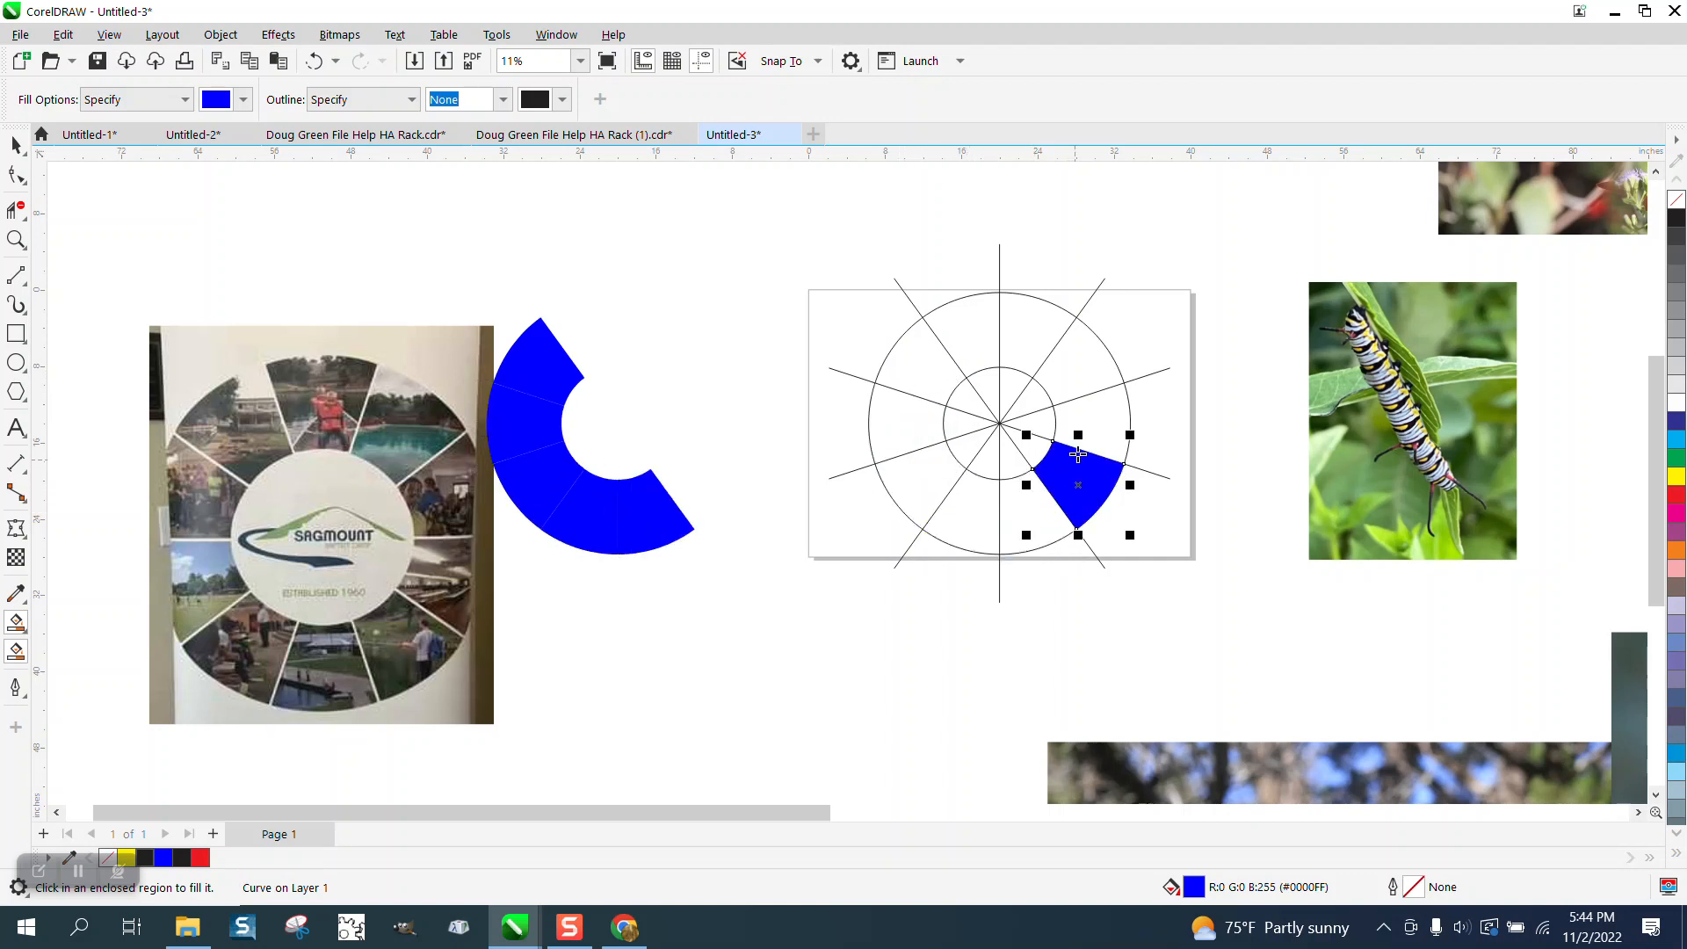
key("Left")
left_click(1090, 433)
key("Left")
left_click(1082, 378)
key("Left")
left_click(1042, 337)
key("Left")
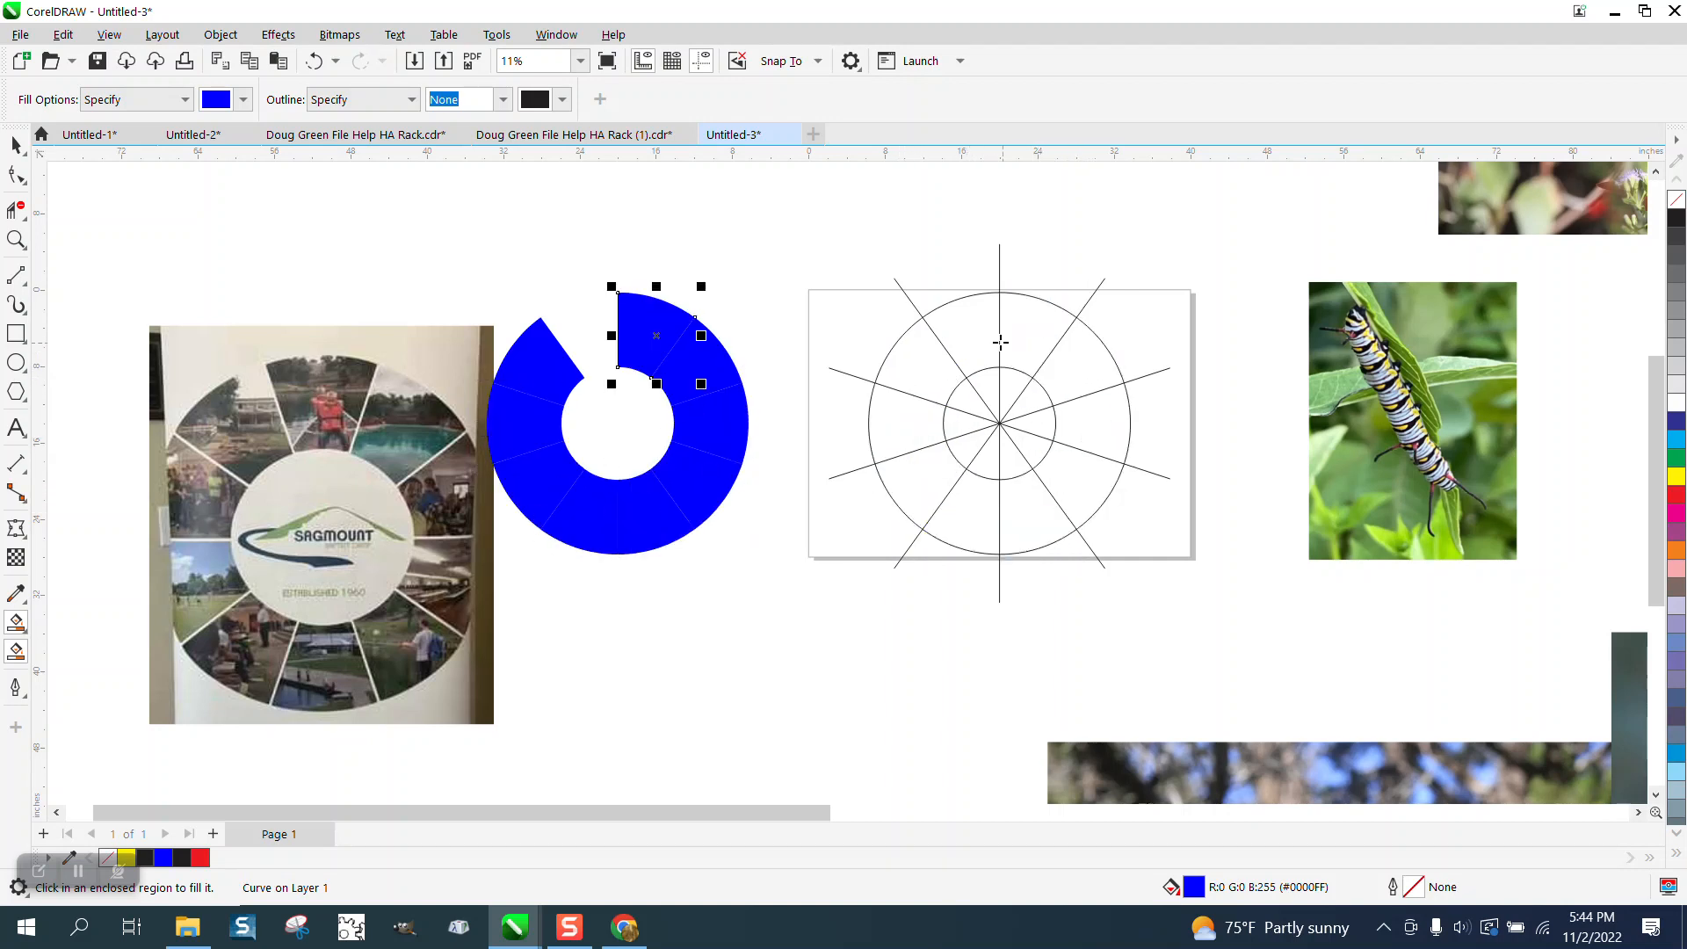
left_click(980, 333)
key("Left")
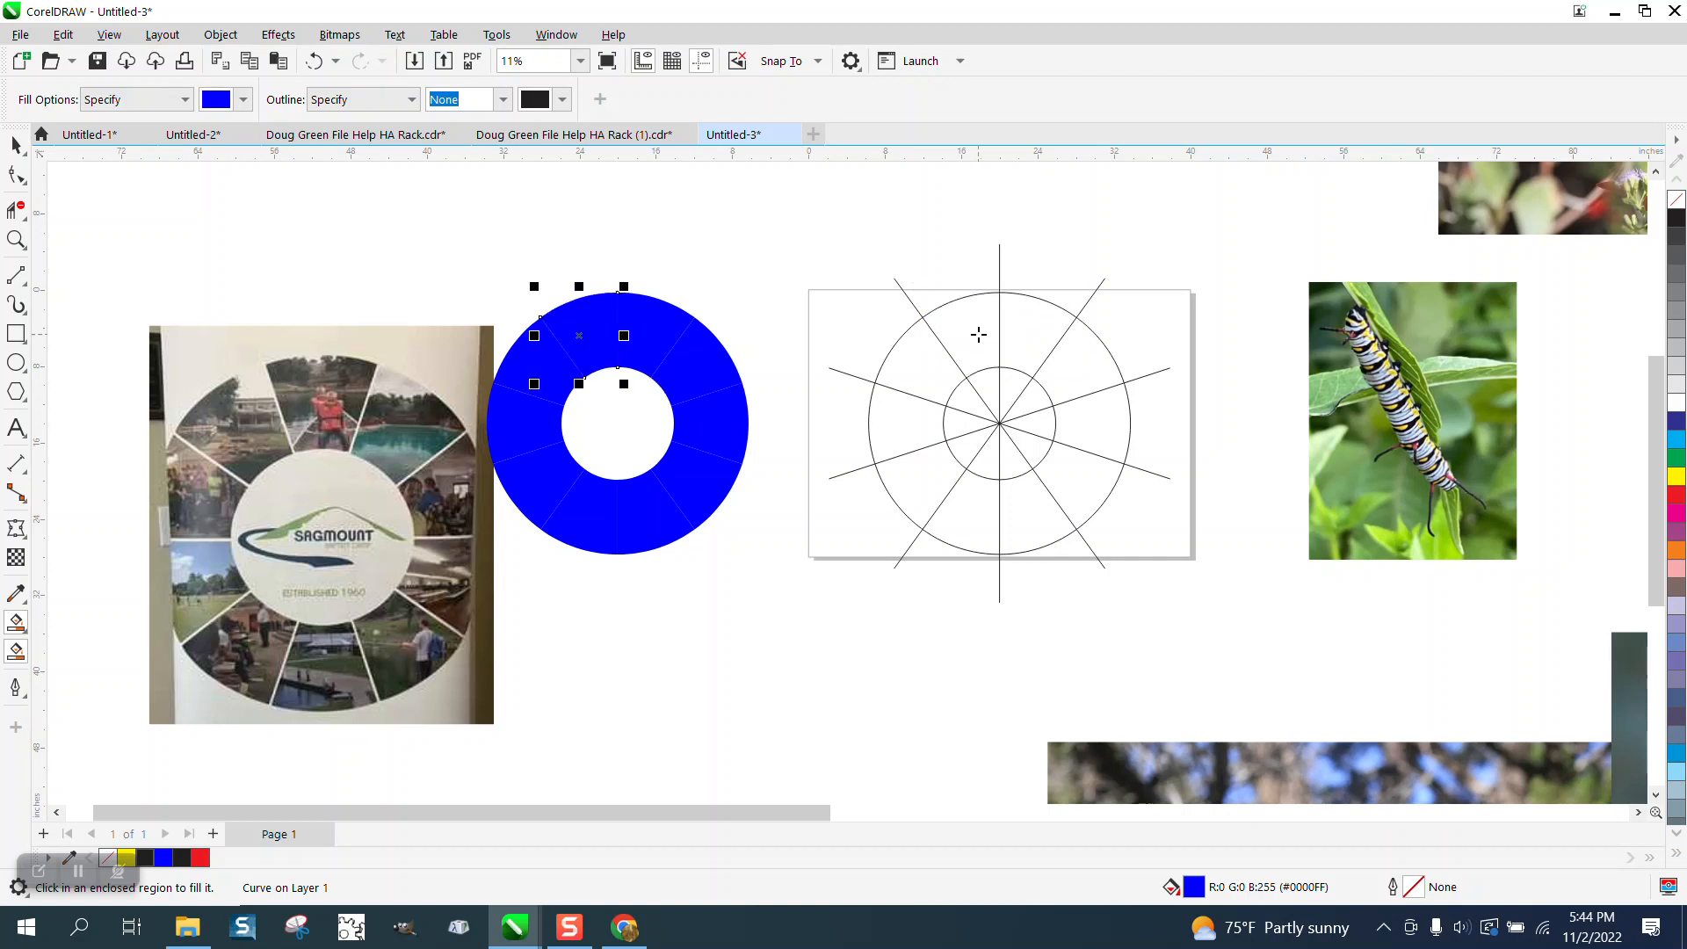
Move the reference photo down and left, clear of the blue ring.
left_click(16, 145)
left_click(215, 321)
left_click_drag(368, 477, 240, 709)
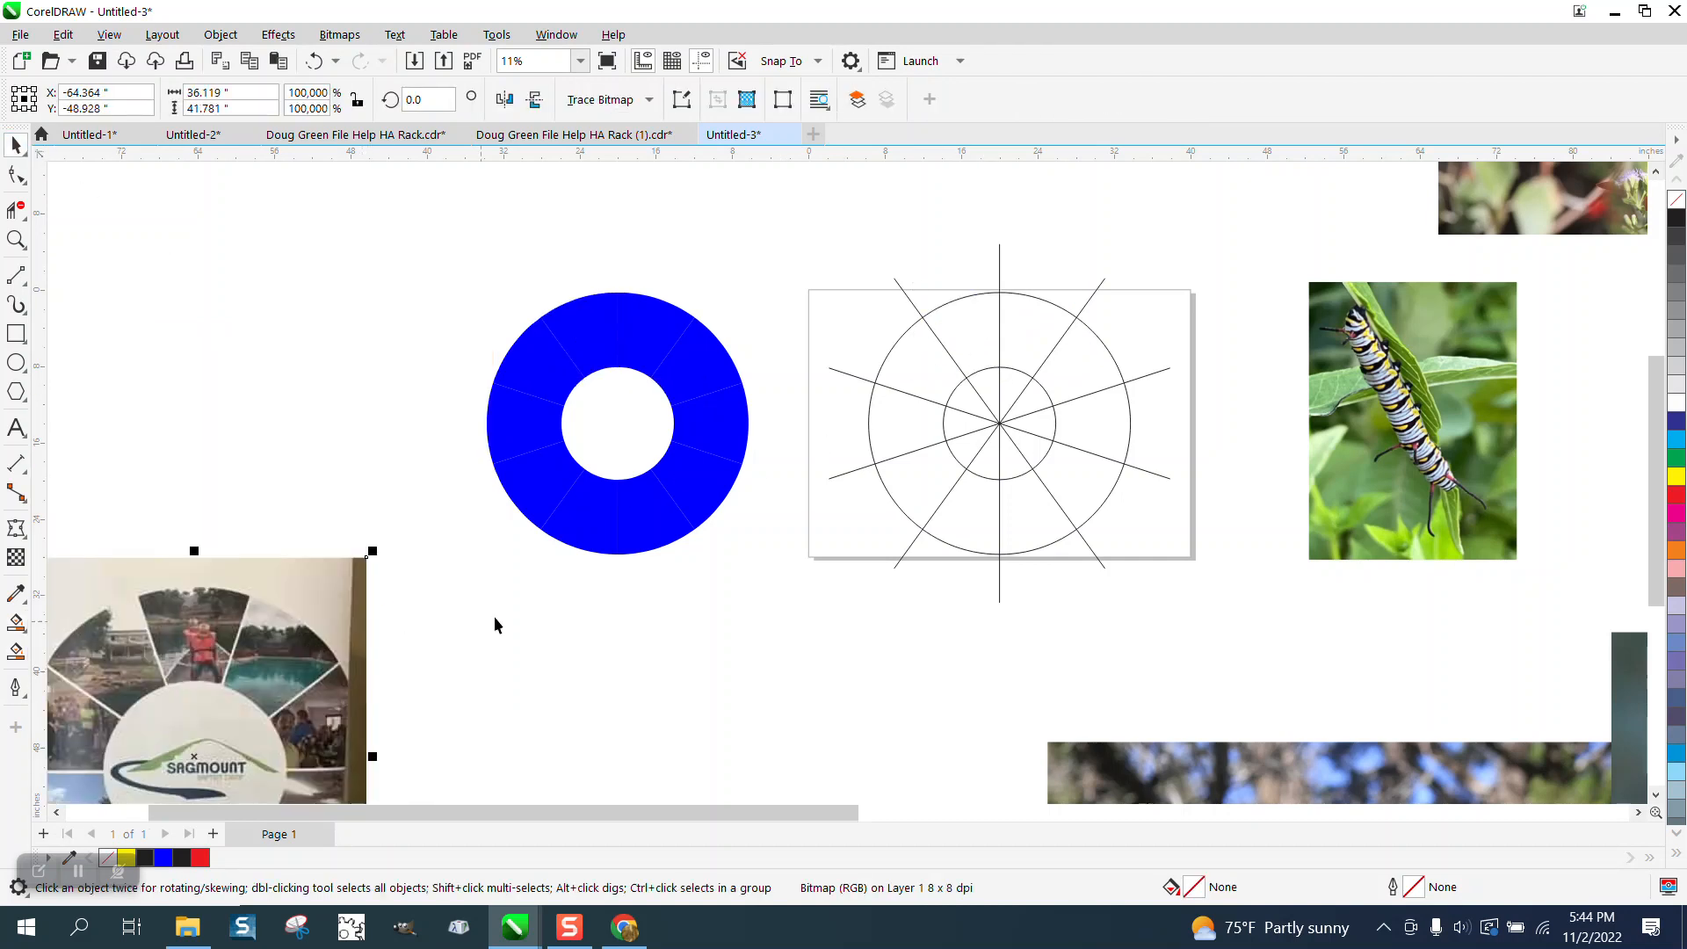
Move the blue ring's segment just left of top centre 40 inches left, then shrink the caterpillar photo and place it behind that segment.
left_click(569, 338)
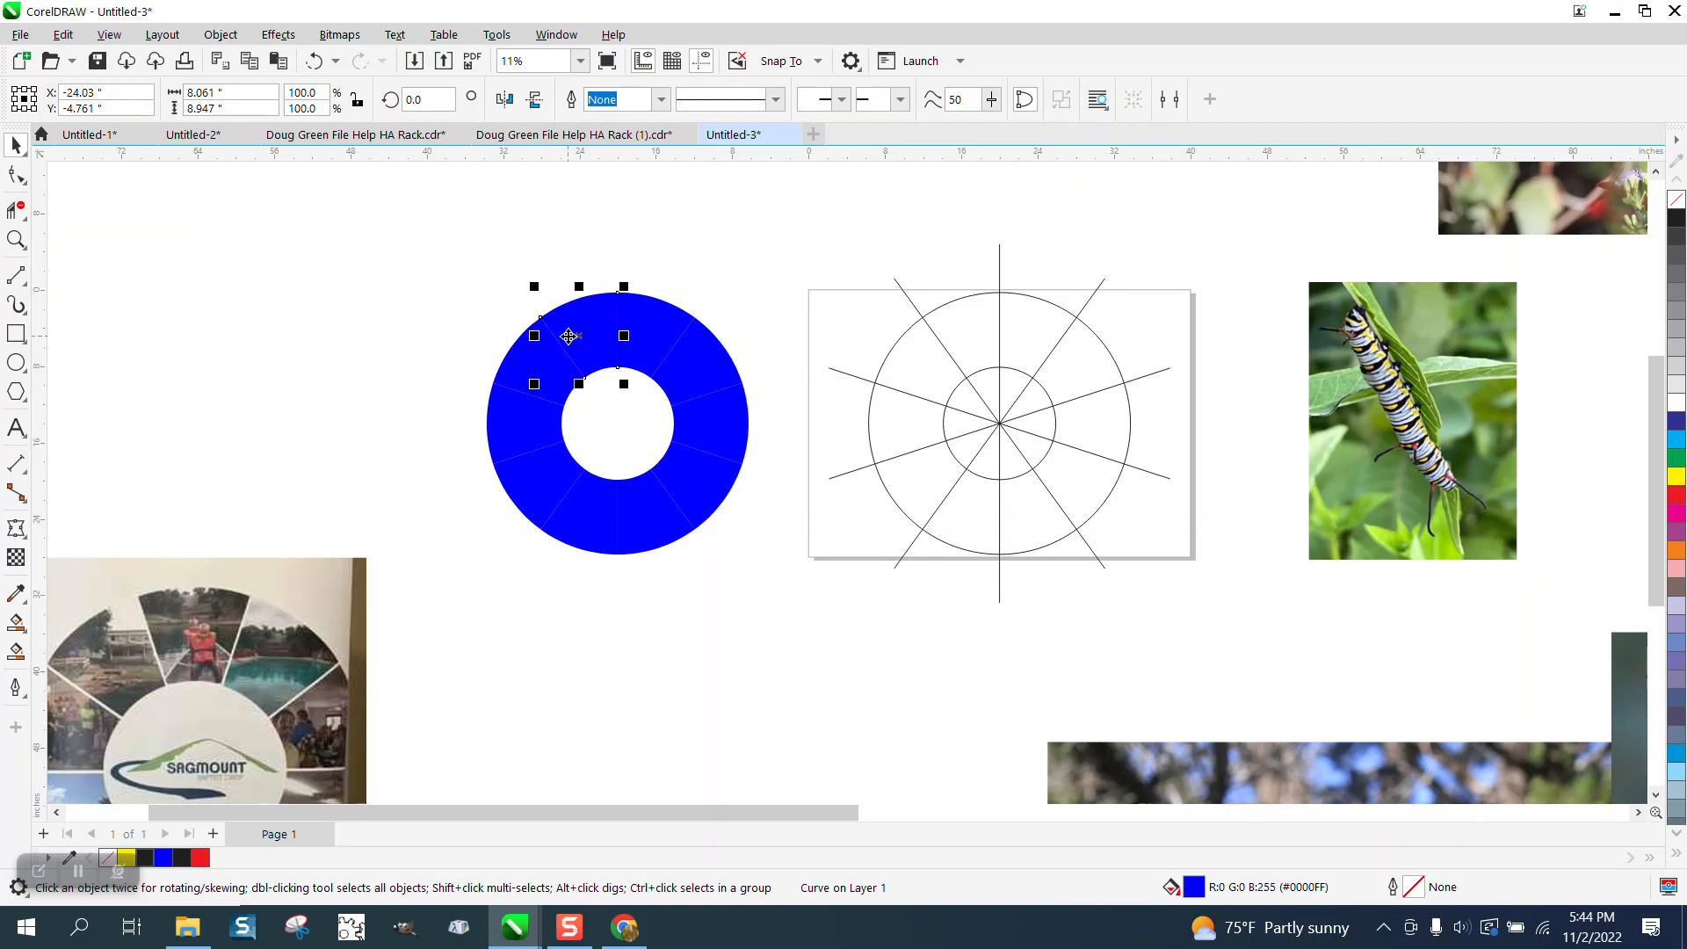
key("Left")
left_click_drag(1412, 384, 369, 348)
left_click_drag(473, 255, 346, 412)
left_click_drag(305, 466, 204, 336)
Intersect the caterpillar photo with the blue segment and move the cropped piece 80 inches right into the wheel.
left_click_drag(115, 235, 346, 439)
left_click(671, 100)
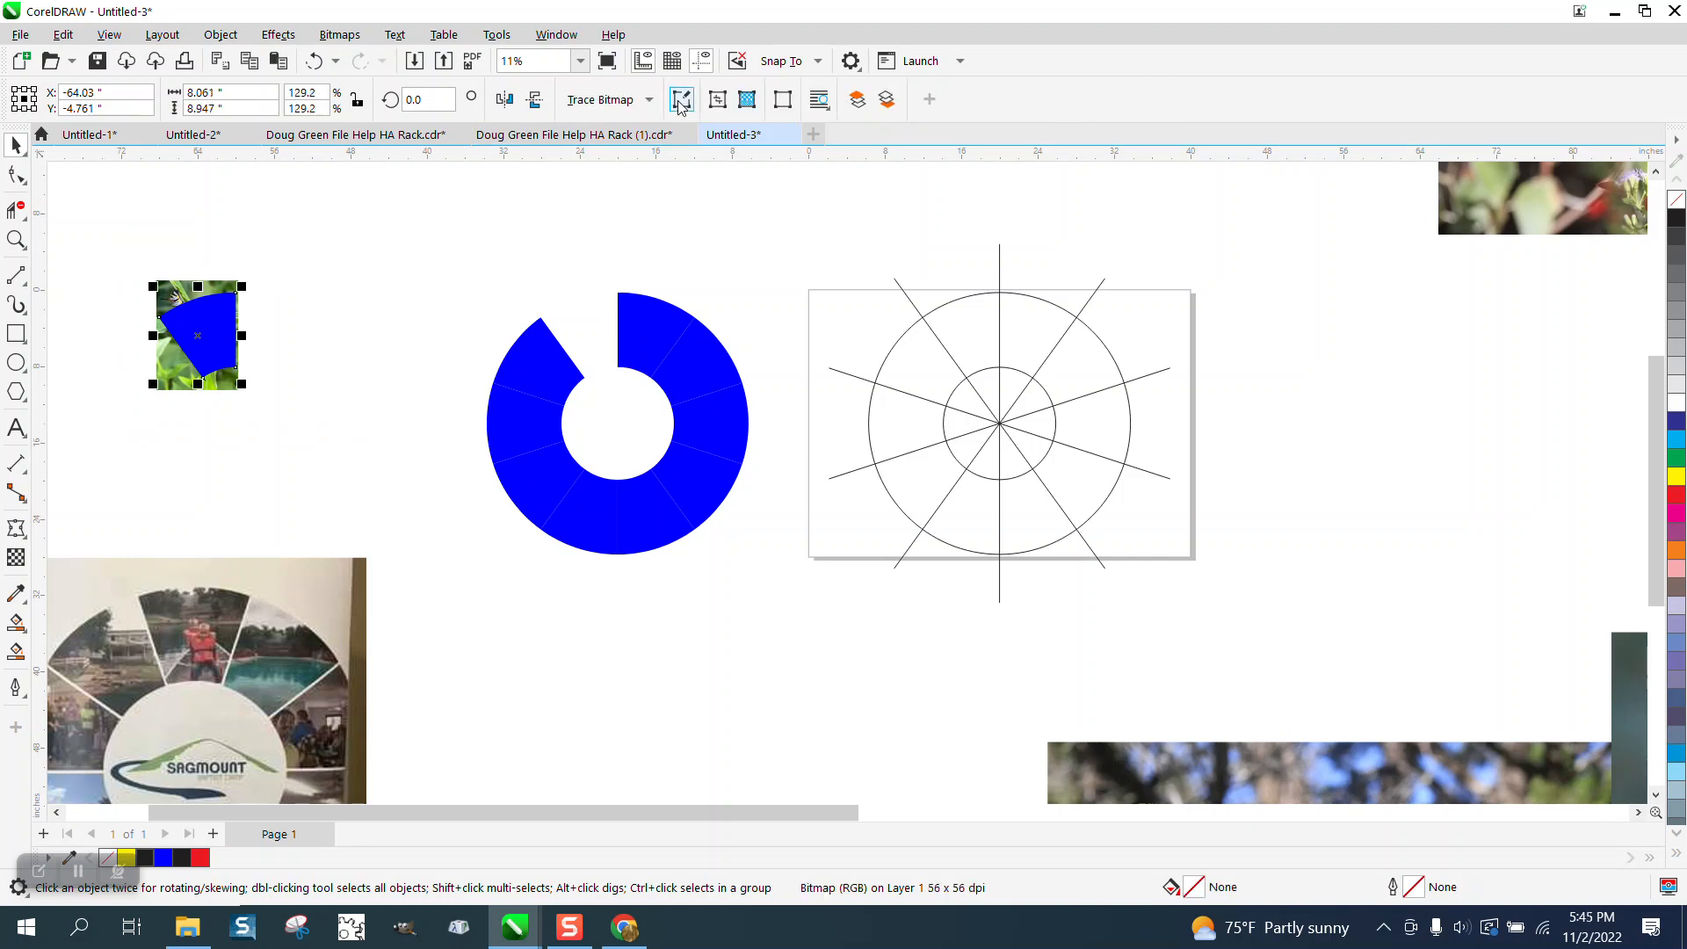
key("Right")
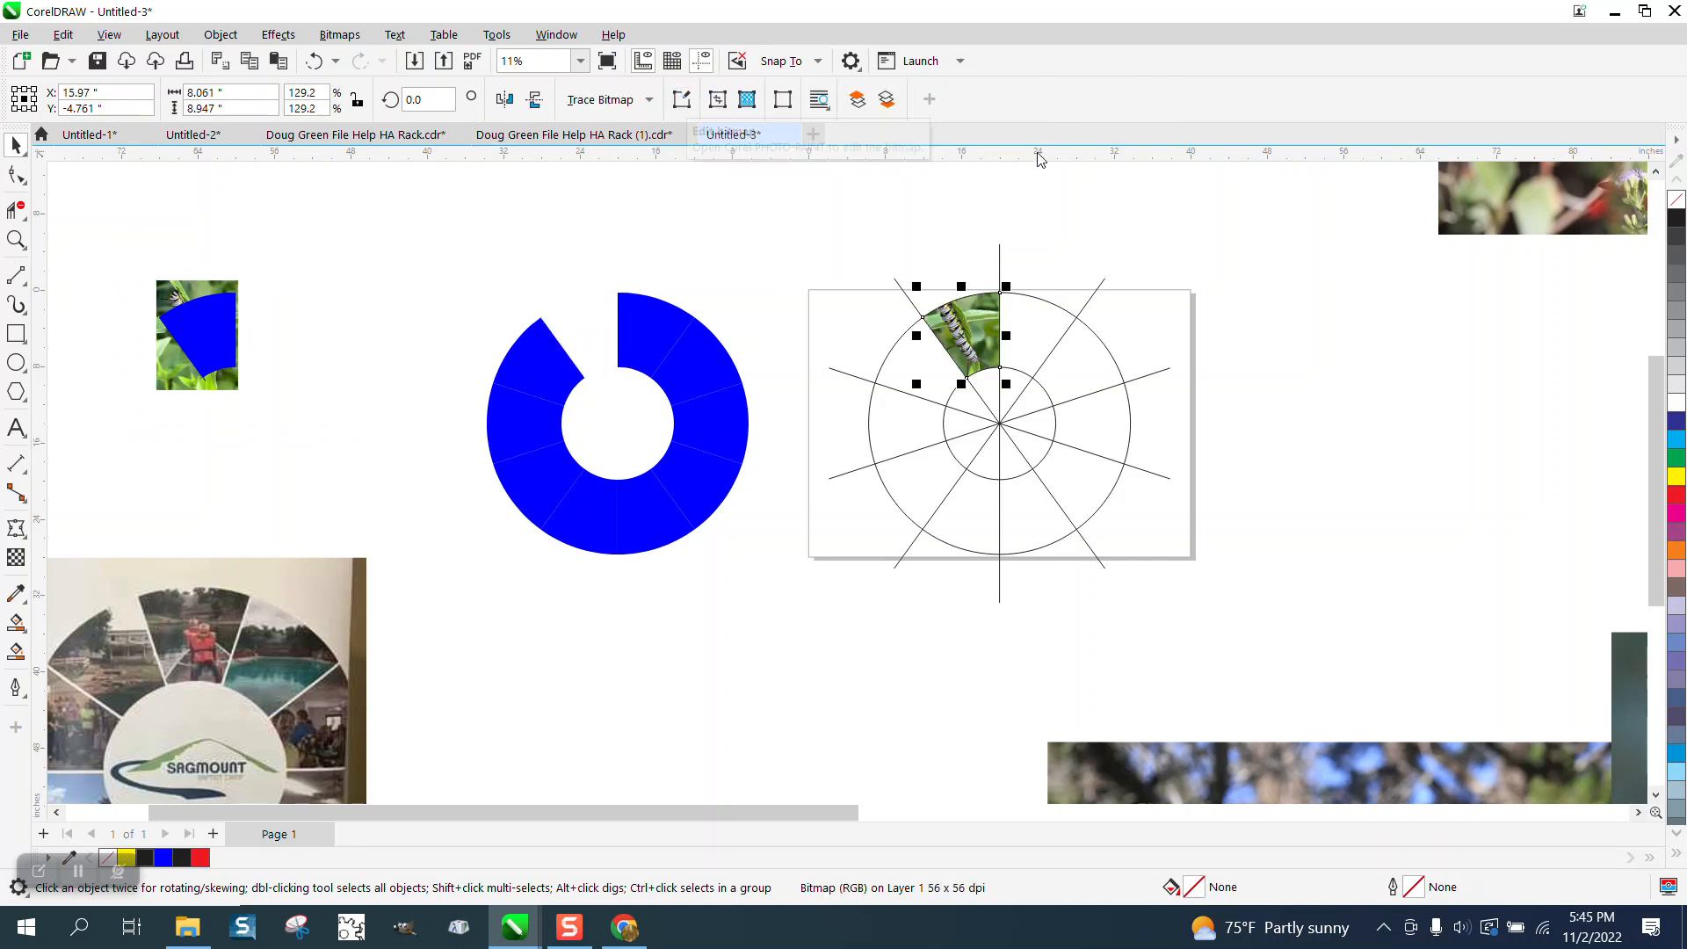
Delete the leftover caterpillar photo and segment, and move the ring's upper-left blue segment 40 inches left.
left_click_drag(123, 238, 276, 438)
key("Delete")
left_click(551, 356)
key("Left")
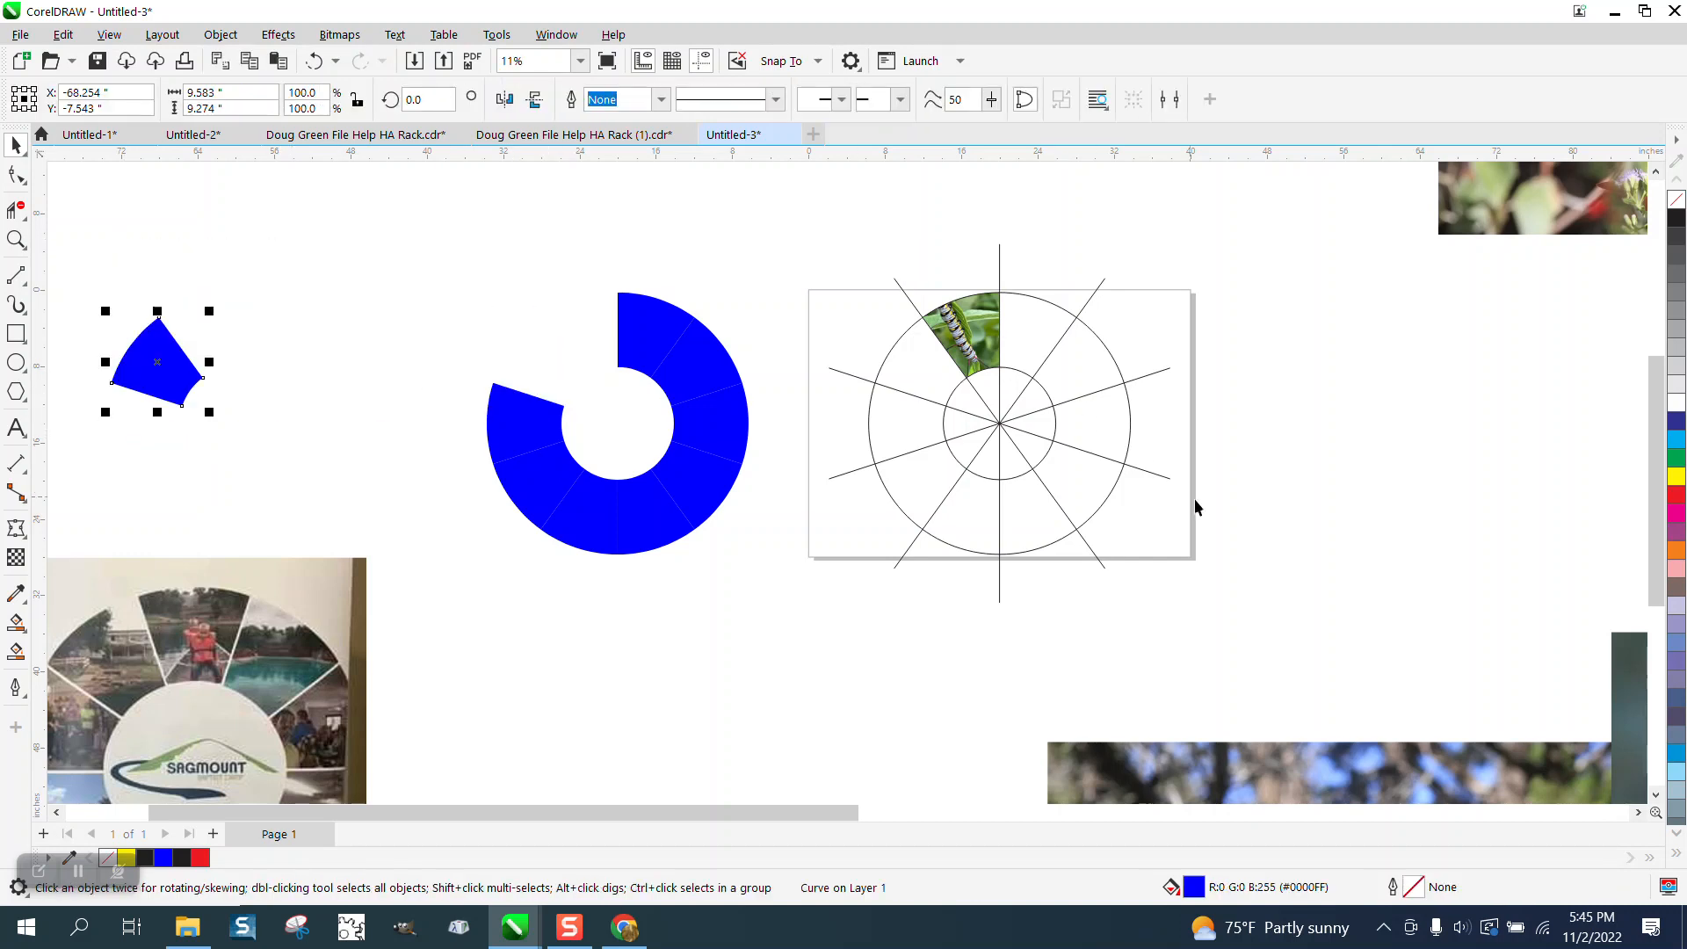
Scale the wildflower field photo to about 19% and place it behind the separated blue segment.
scroll(1305, 544, "down", 4)
left_click_drag(1404, 735, 324, 347)
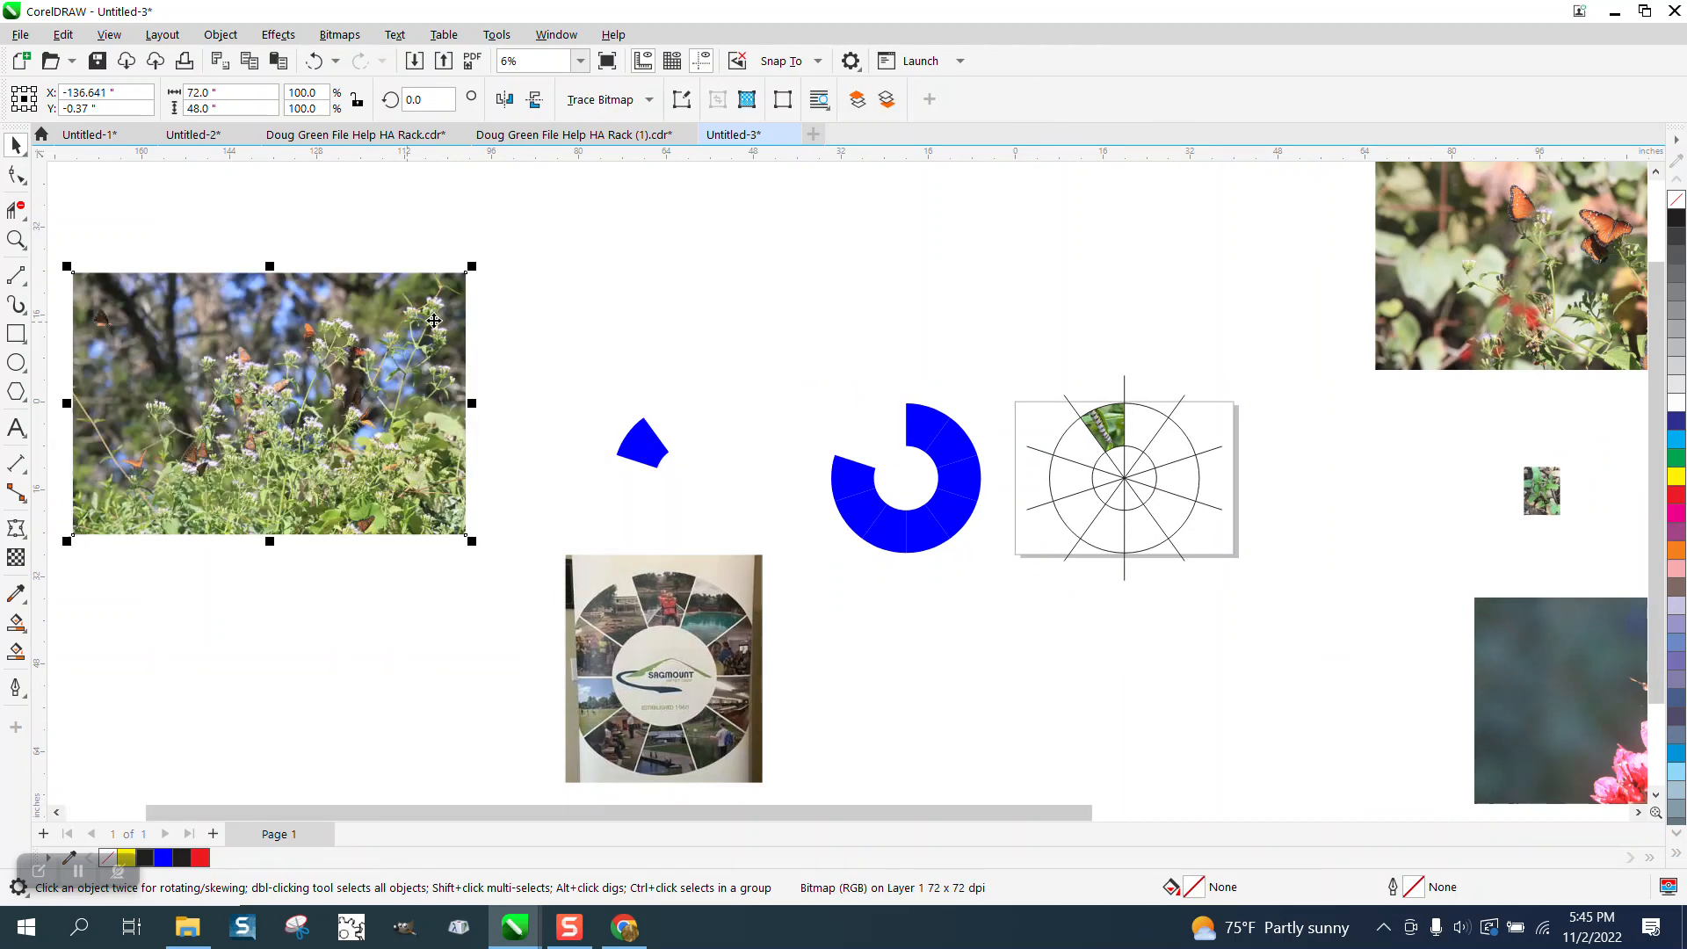
left_click_drag(475, 266, 643, 443)
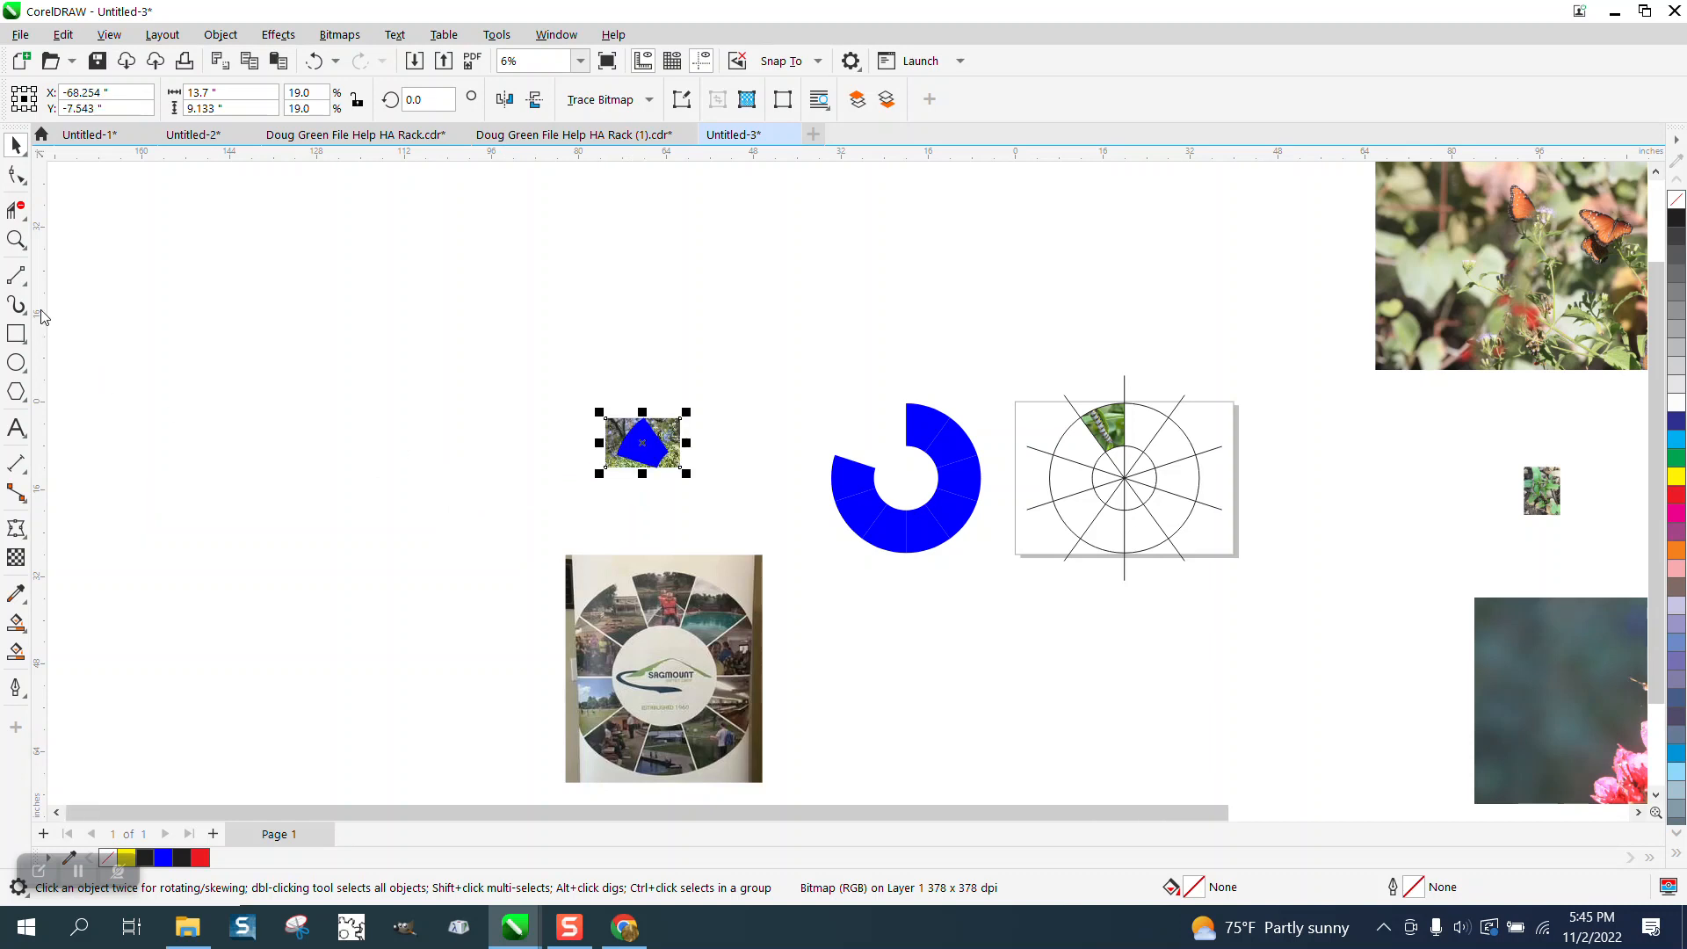
Intersect the wildflower photo with the blue segment and move the cropped piece 80 inches right into the wheel.
left_click(16, 239)
left_click_drag(587, 396, 743, 491)
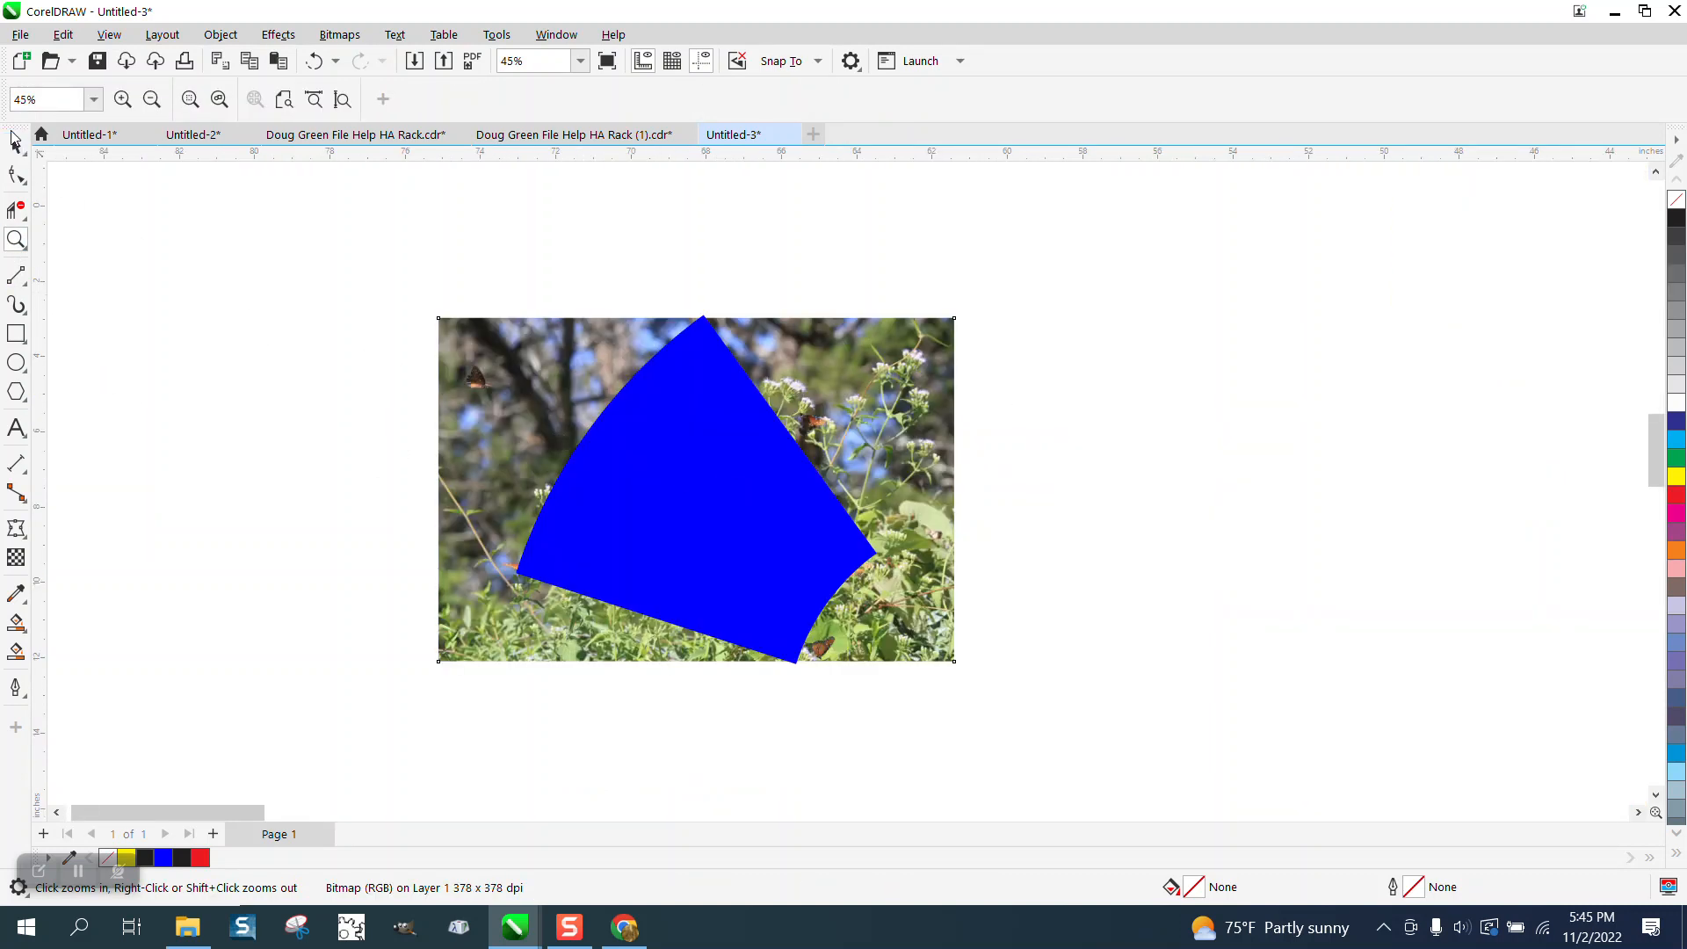
double_click(14, 138)
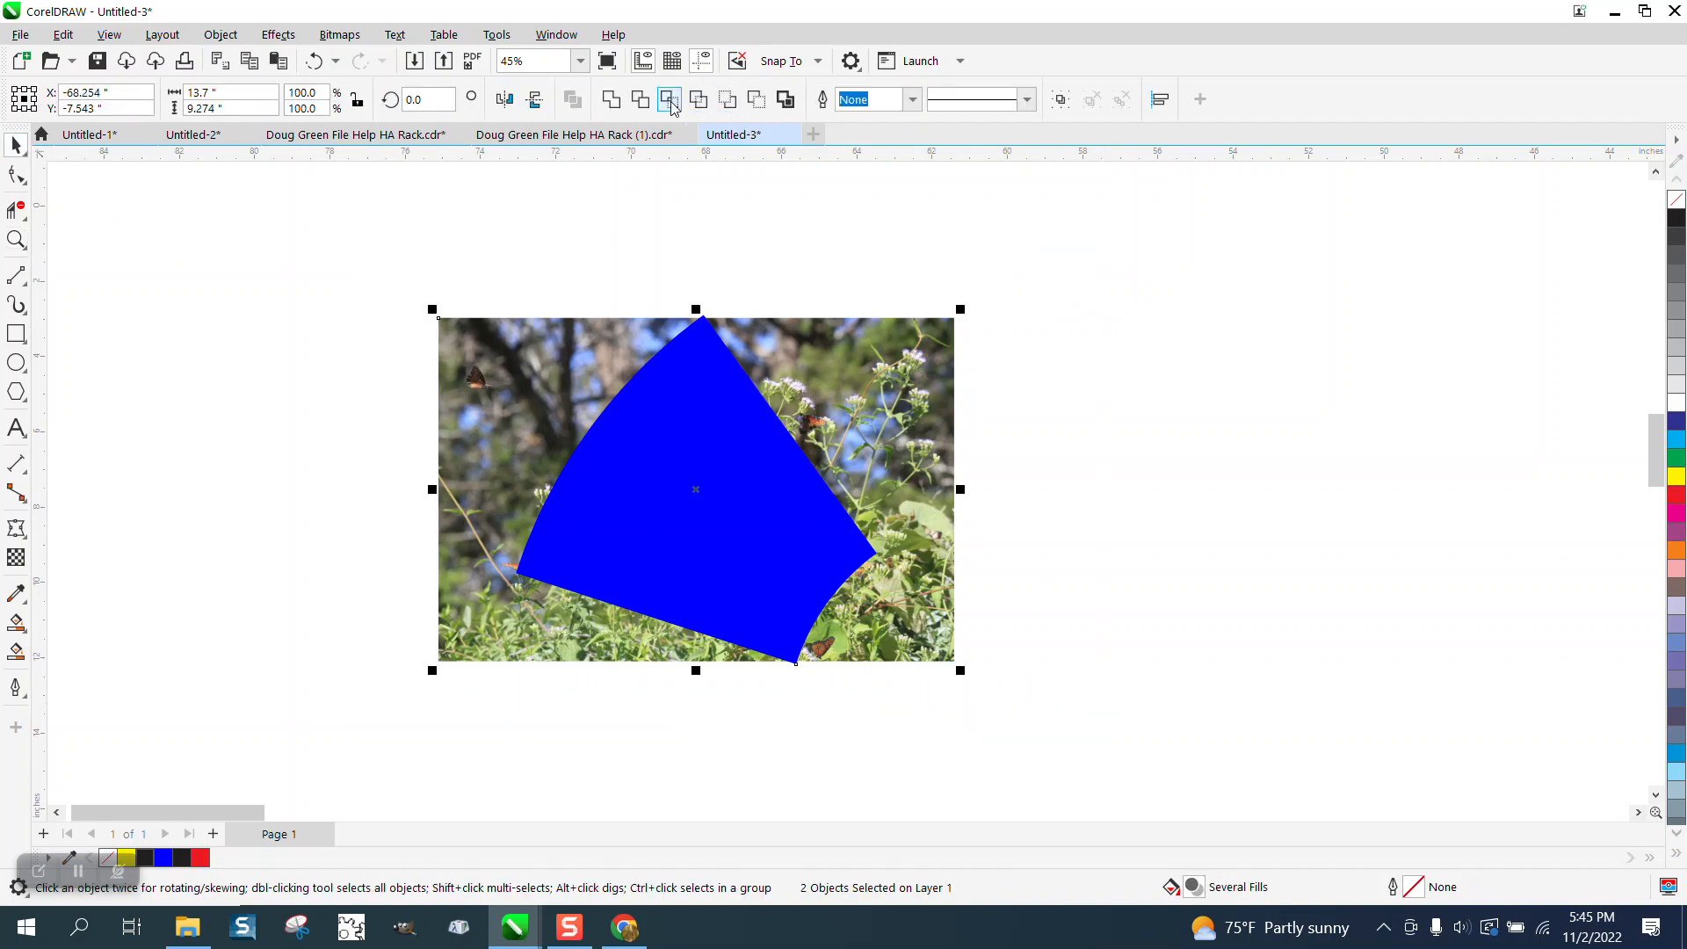
left_click(669, 100)
scroll(615, 238, "down", 4)
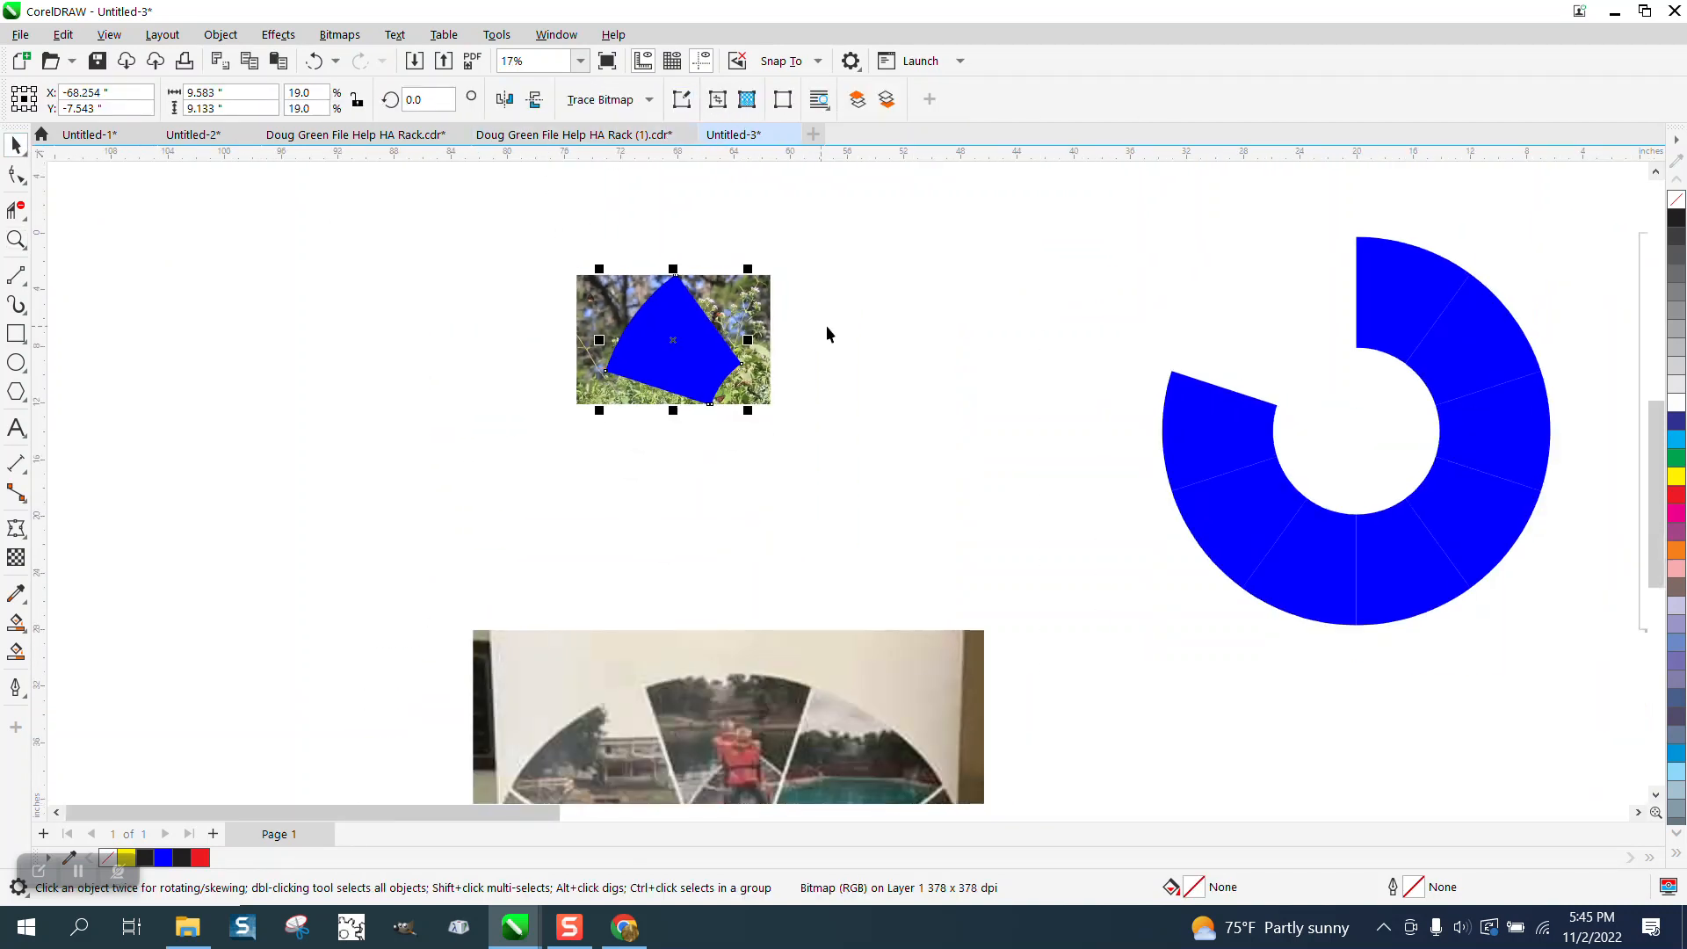
key("Right")
key("Right")
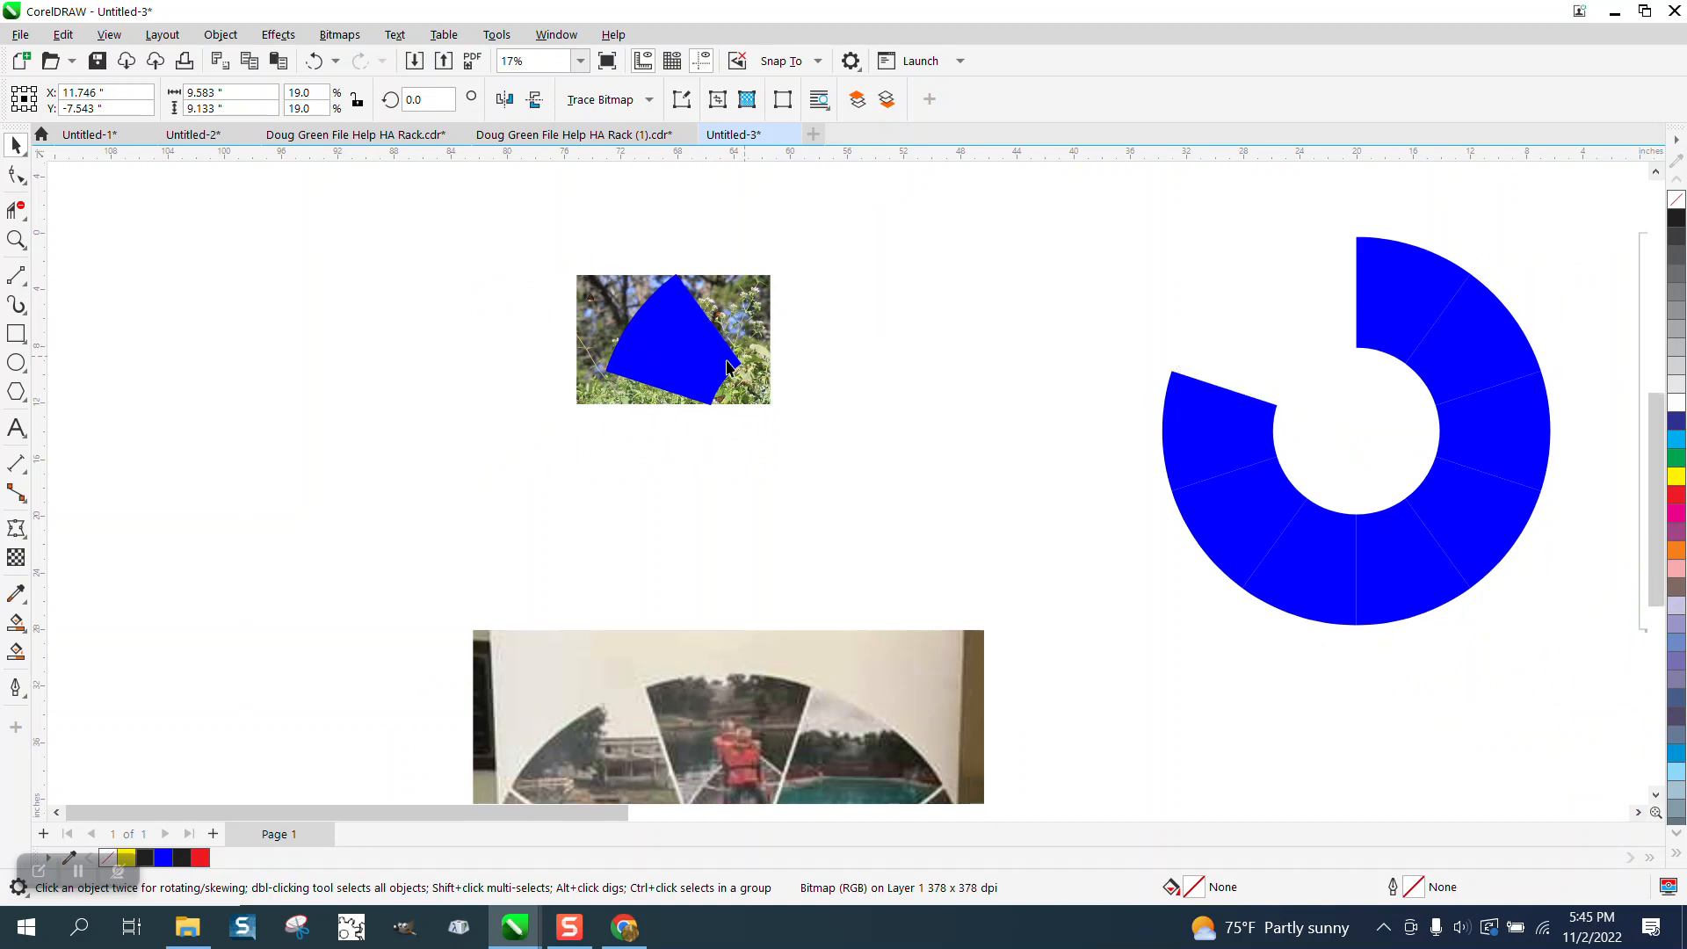
Delete the leftover wildflower photo and segment, and move the blue segment just right of top centre 40 inches left.
scroll(772, 367, "down", 2)
left_click(783, 347)
left_click(644, 360)
key("Delete")
left_click(1093, 327)
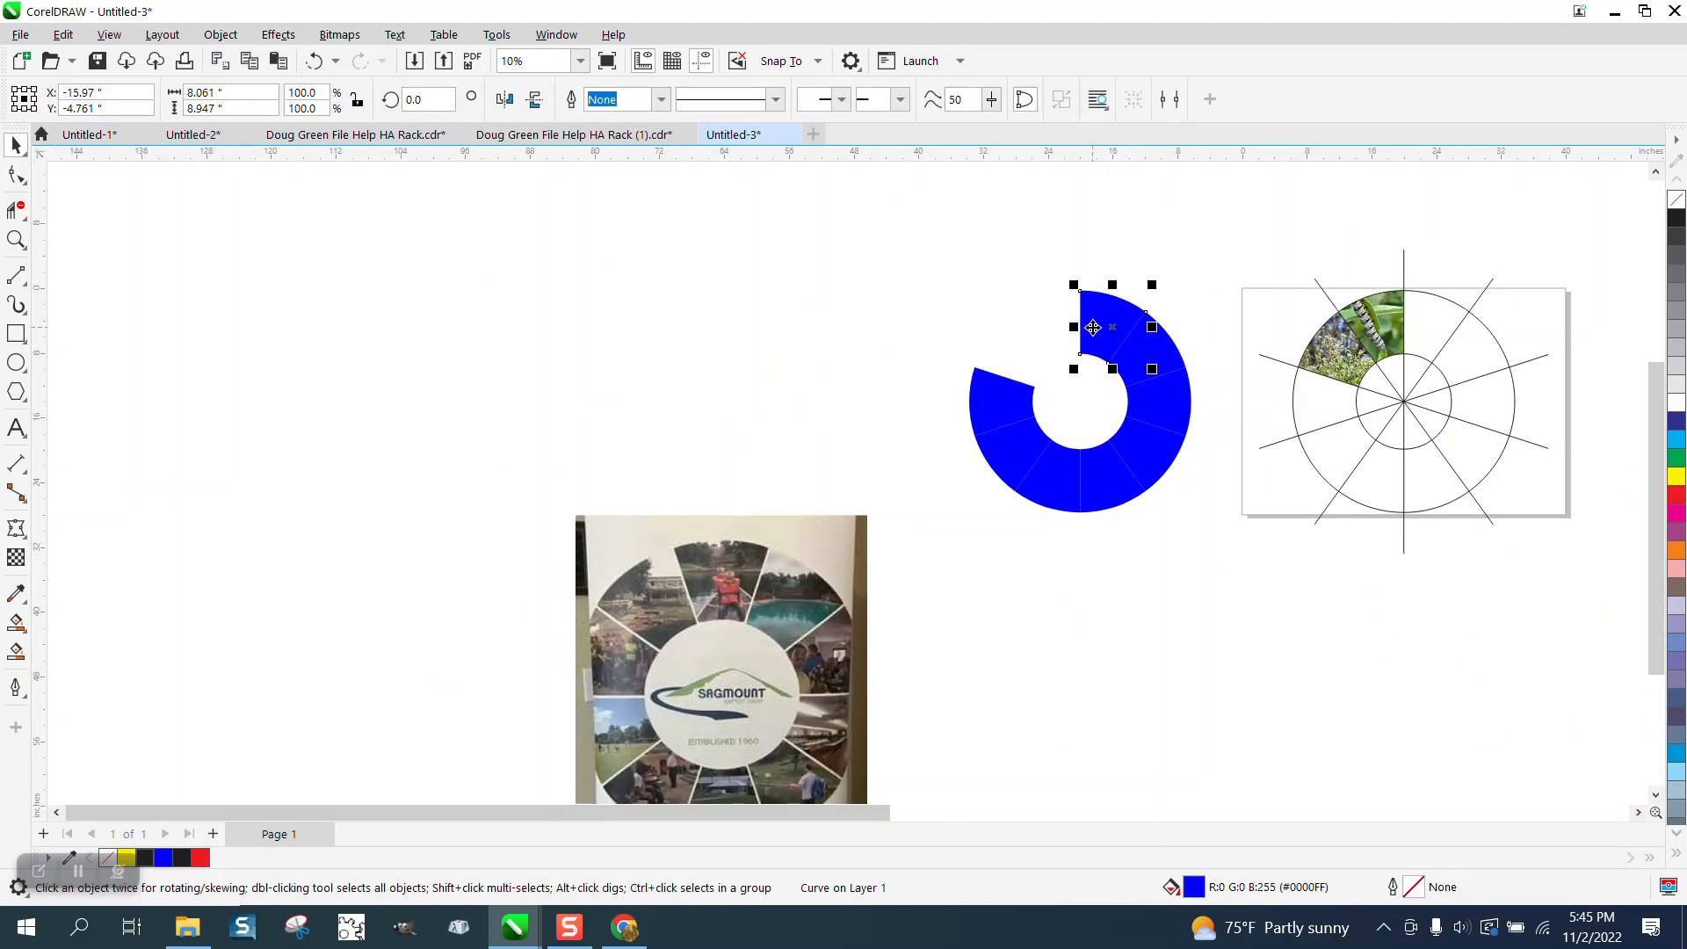
key("Left")
Bring the orange butterflies photo beside the separated blue segment and scale it down to about 27.8%.
scroll(1006, 372, "down", 2)
left_click_drag(1505, 258, 542, 380)
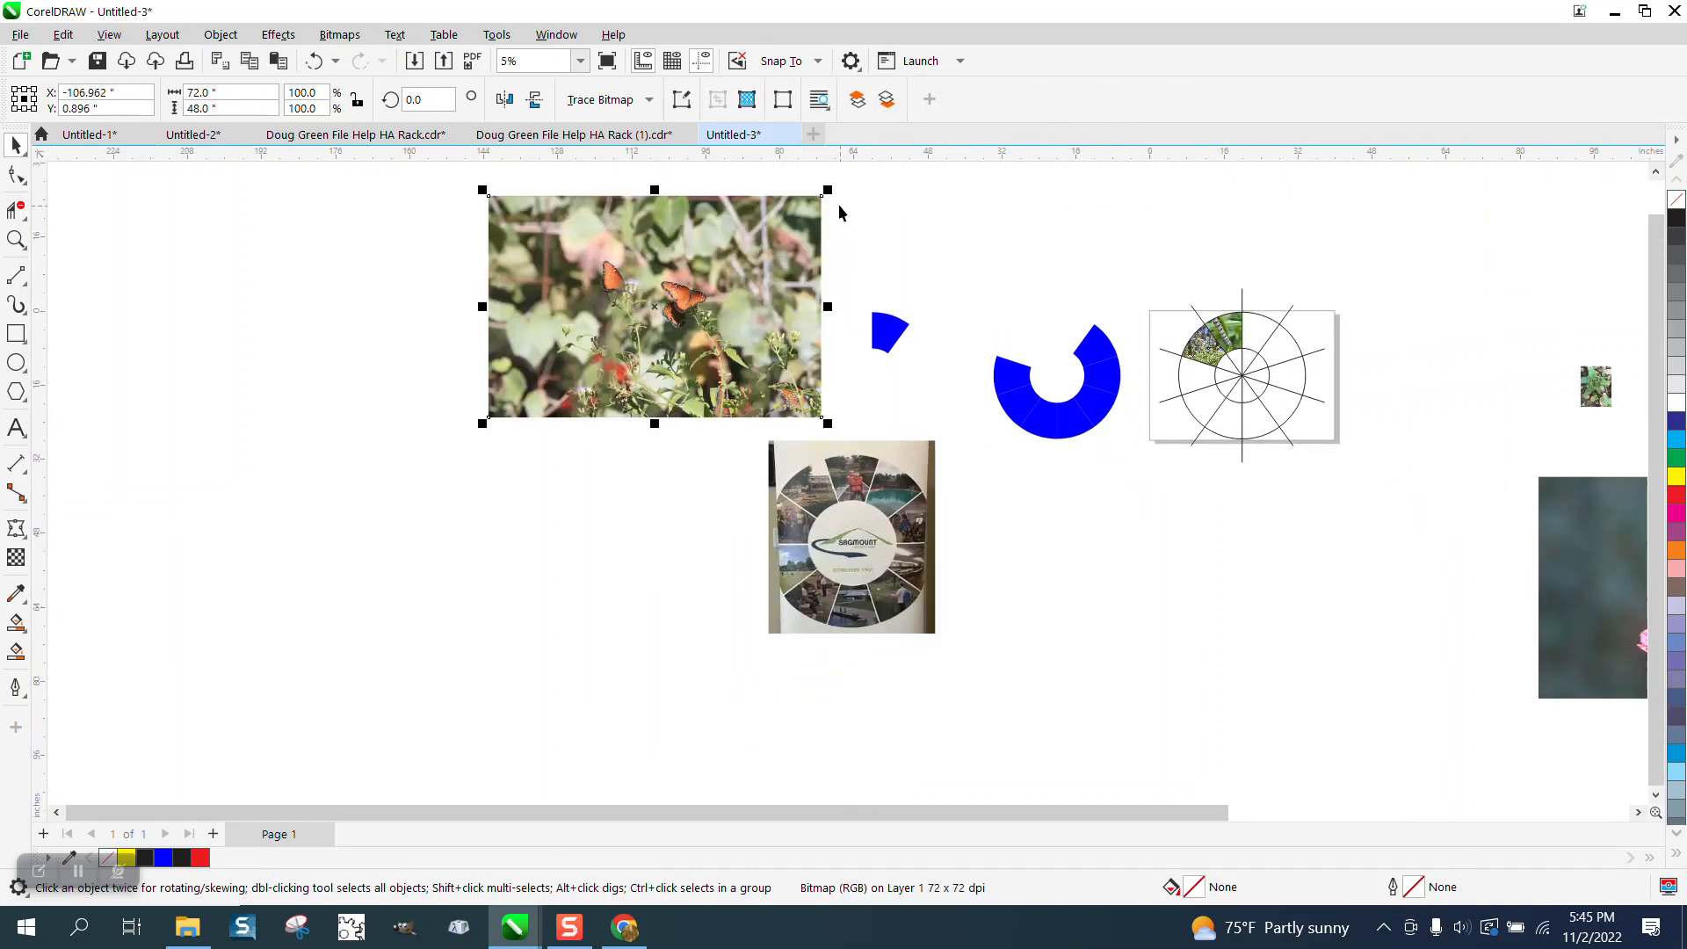
left_click_drag(831, 189, 833, 350)
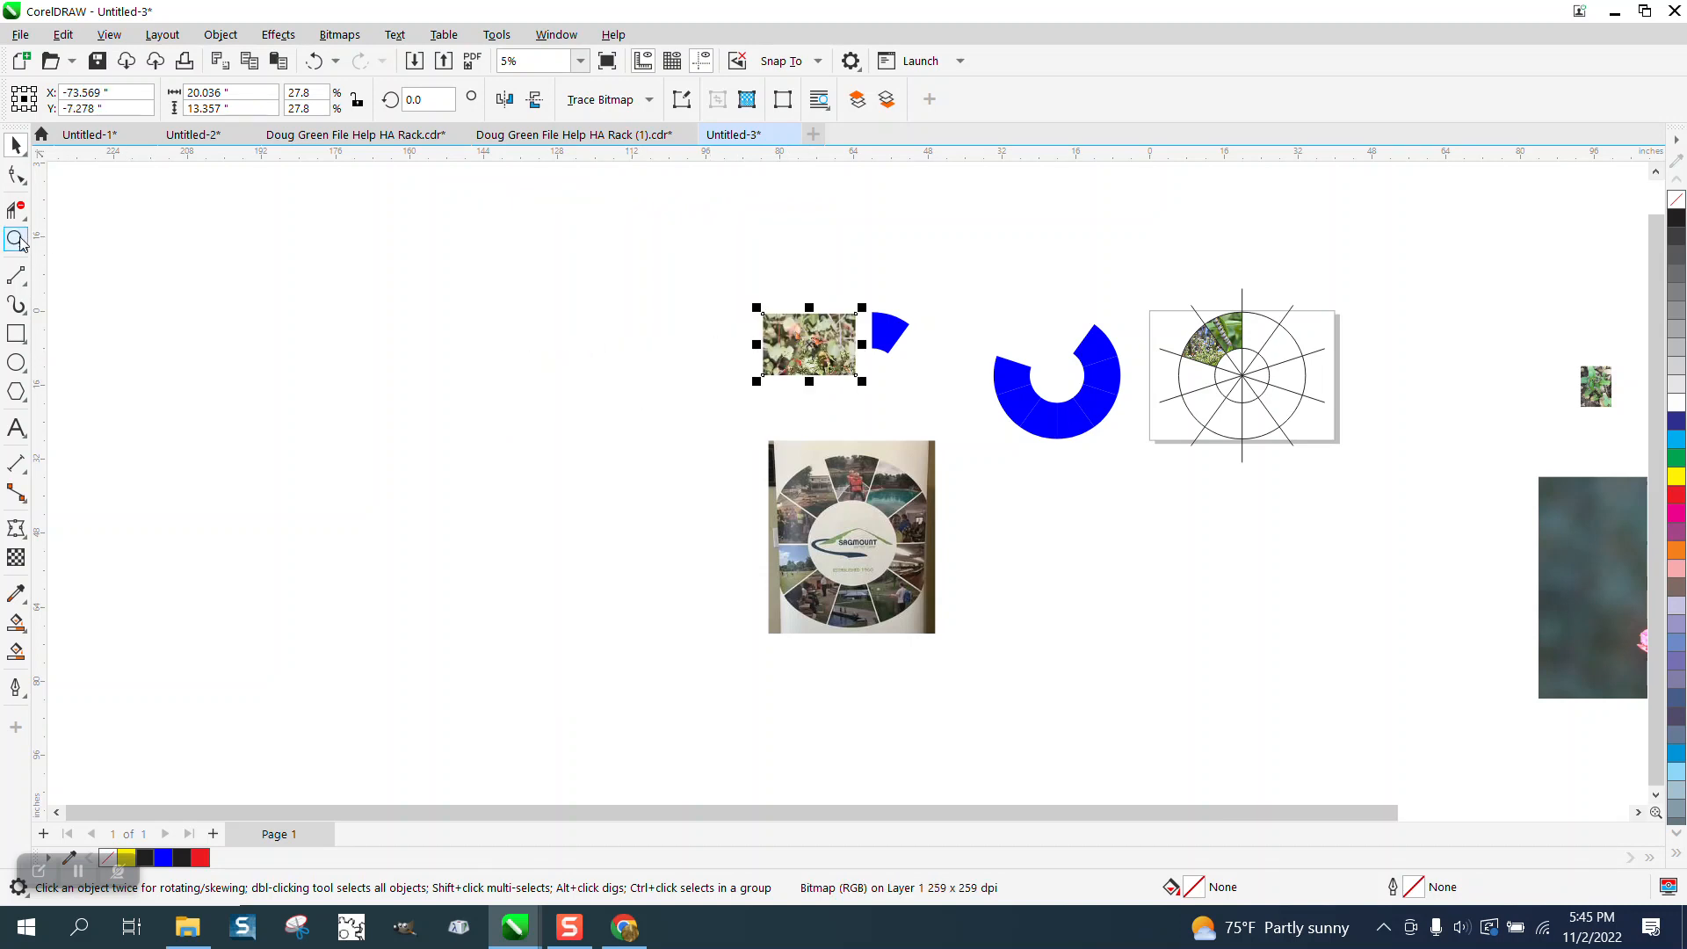
Reduce the orange butterflies photo to about 18.5% and position it behind the separated blue segment.
left_click(15, 239)
left_click_drag(669, 280, 1121, 465)
left_click(21, 180)
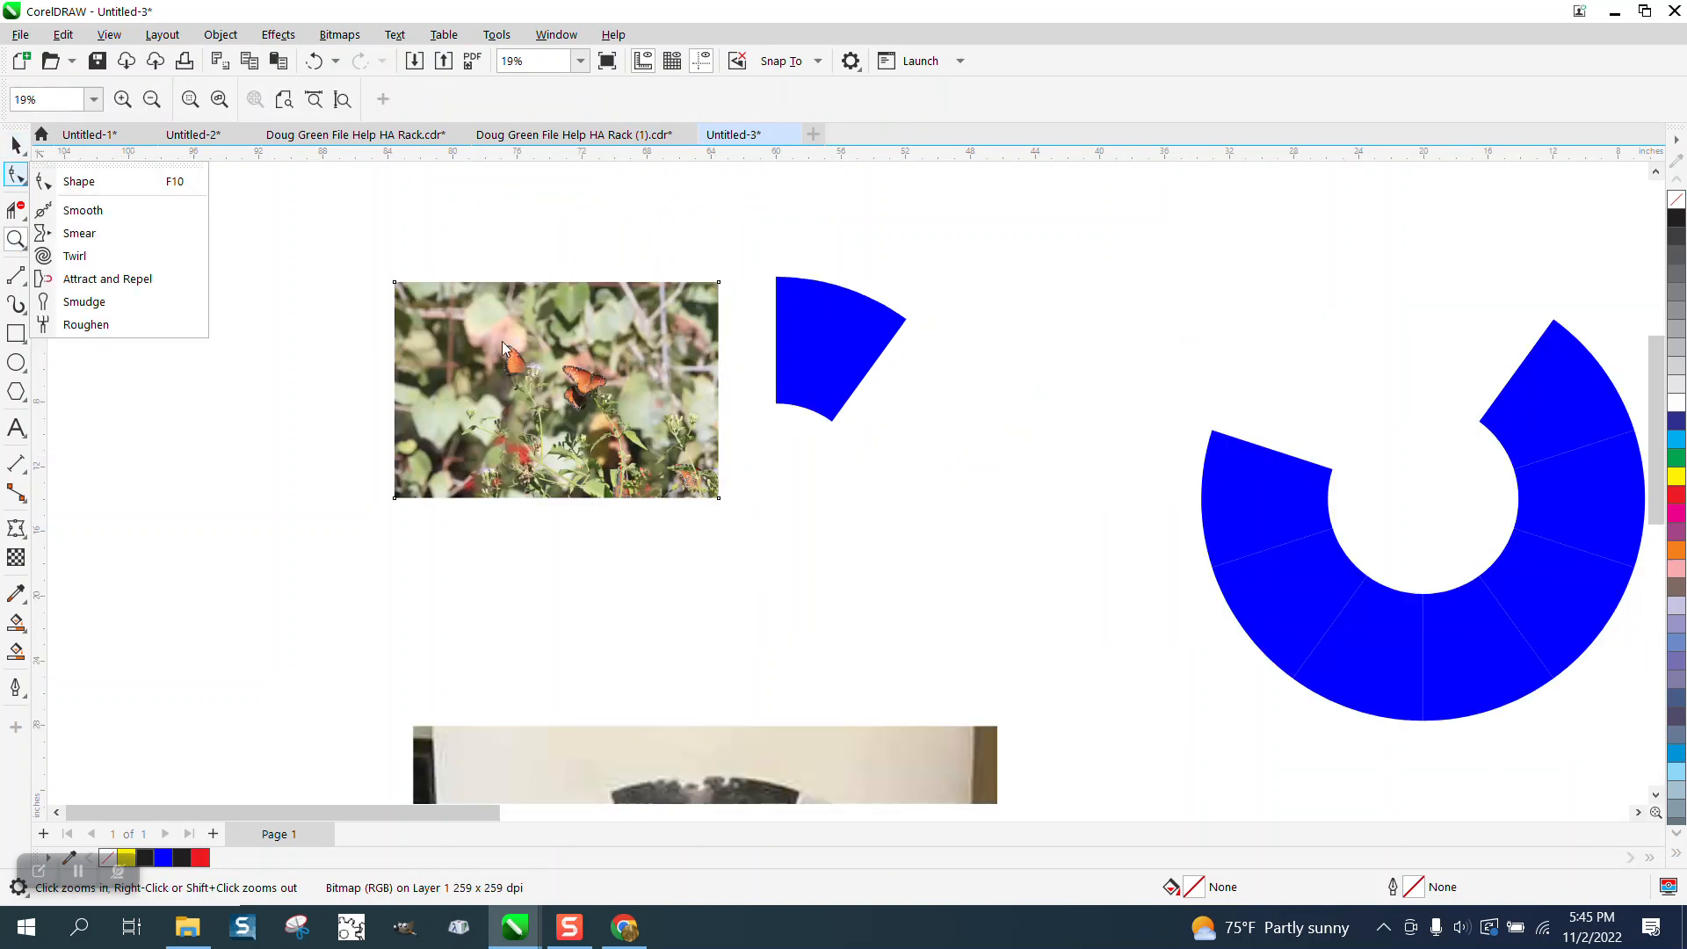
left_click(642, 357)
left_click(16, 146)
left_click_drag(1007, 327, 693, 537)
left_click_drag(671, 615, 1469, 680)
Intersect the orange butterflies photo with the blue segment and move the cropped piece 80 inches right into the wheel.
left_click_drag(975, 285, 1616, 710)
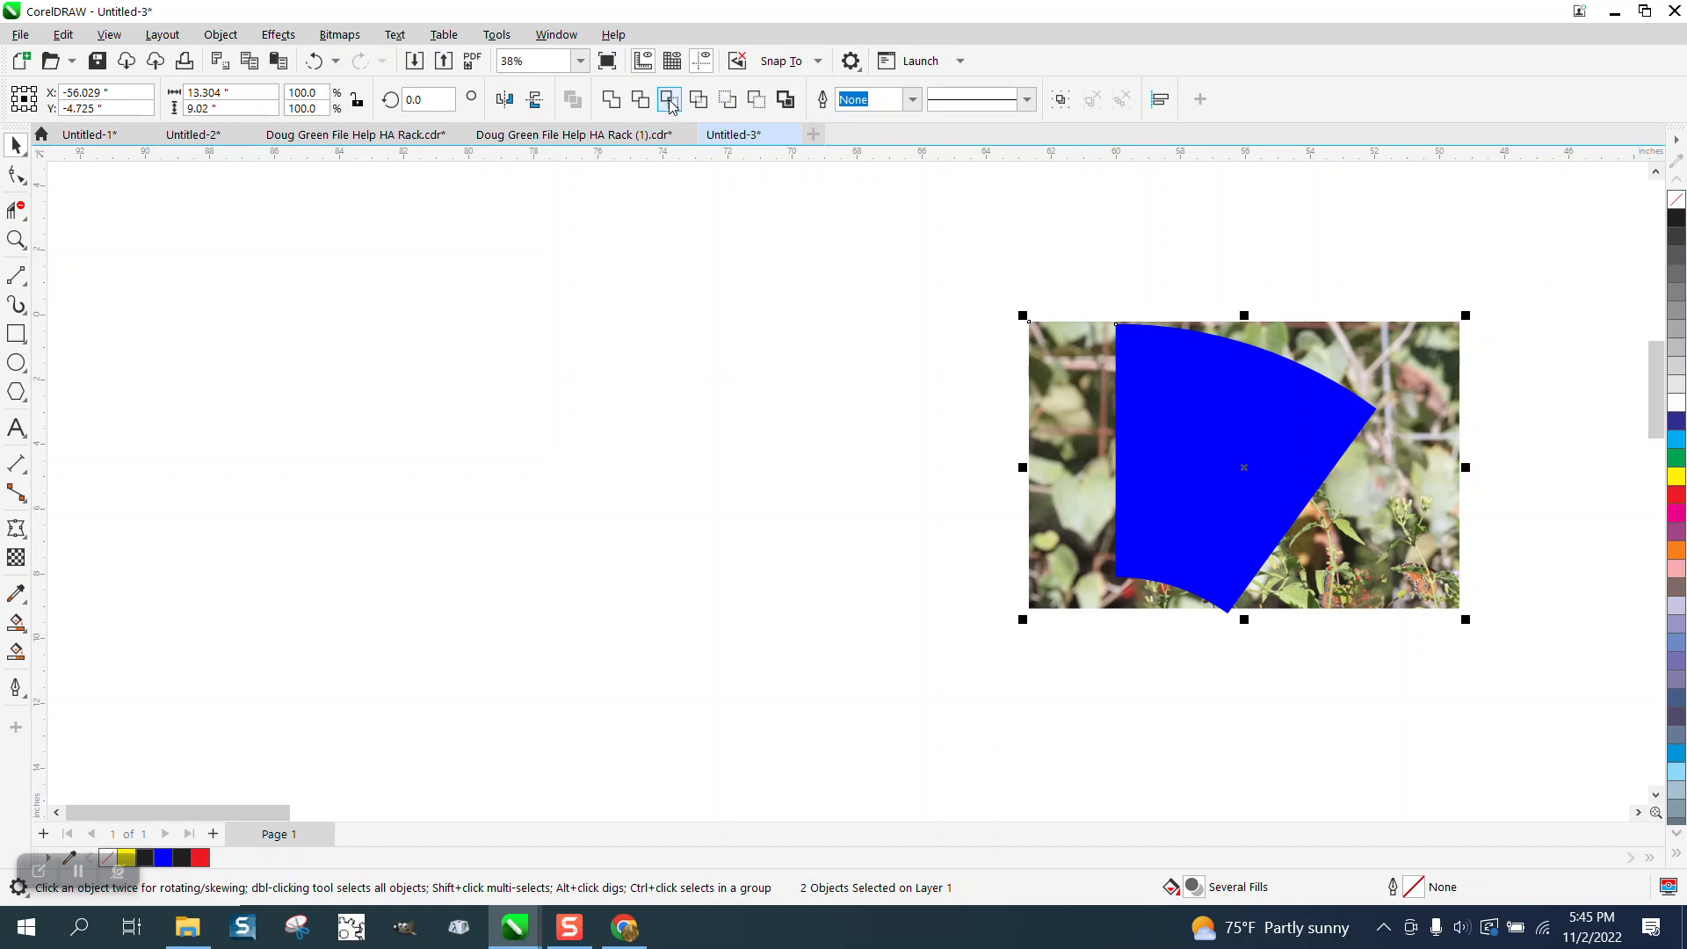
left_click(671, 101)
scroll(480, 230, "down", 5)
scroll(572, 236, "down", 1)
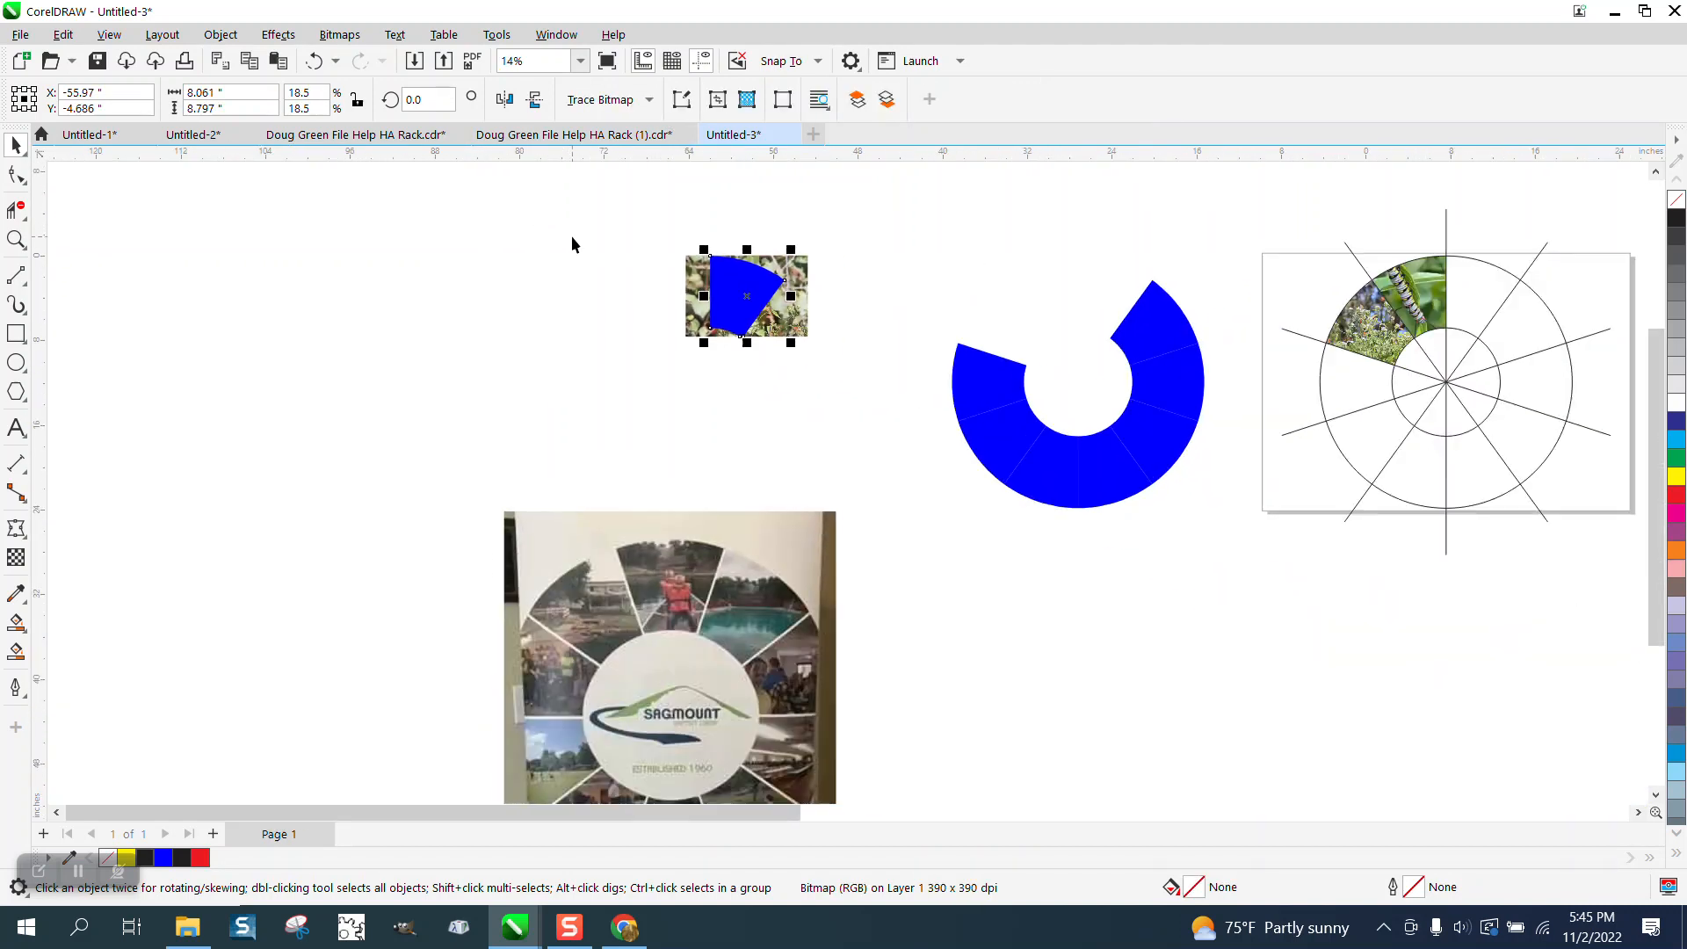
key("shift+Right")
key("shift+Right")
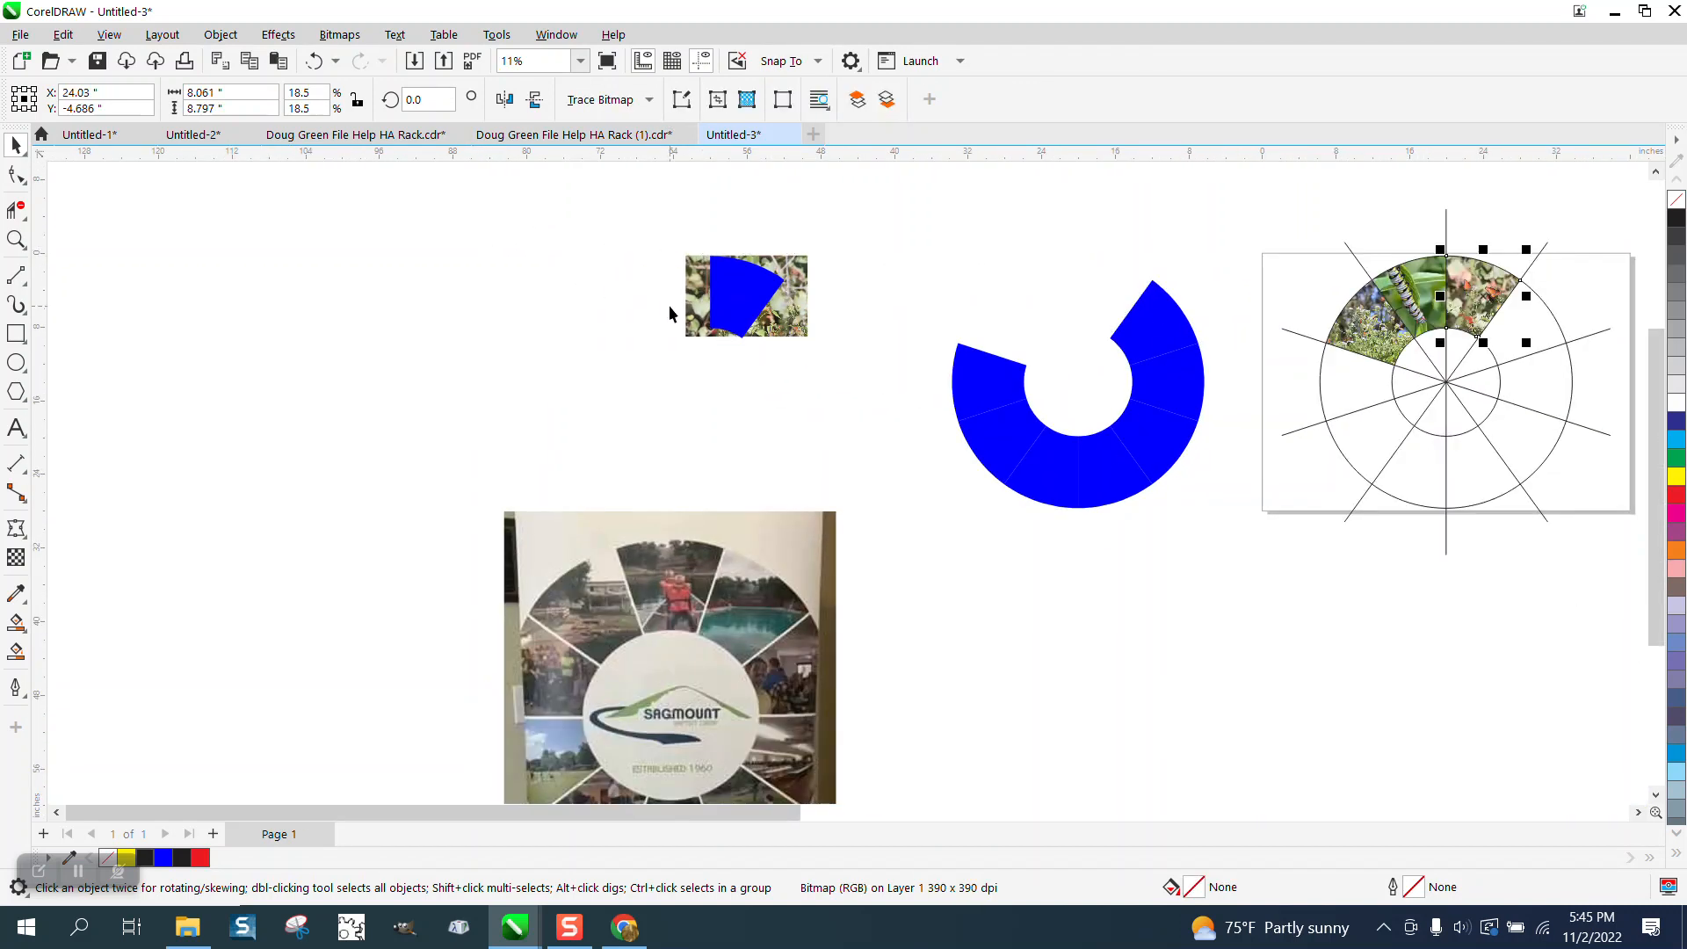
Delete the leftover butterflies photo and segment, and move the ring's upper-right blue segment 40 inches down.
key("z")
scroll(145, 268, "down", 3)
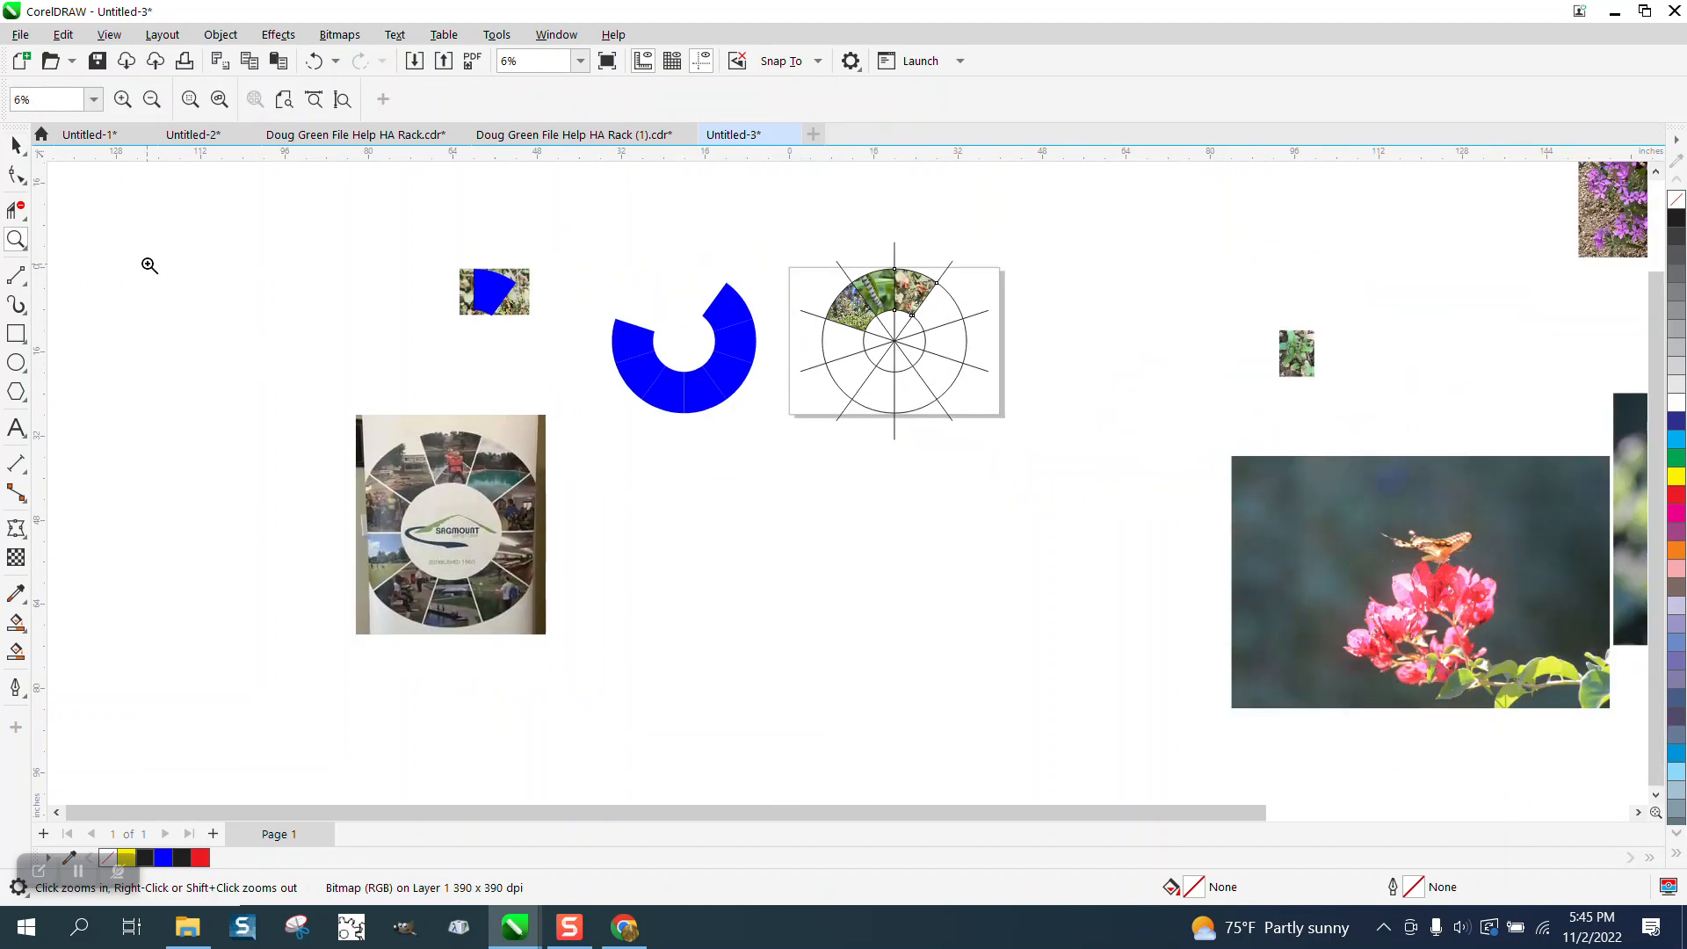
left_click(15, 146)
left_click_drag(440, 245, 577, 332)
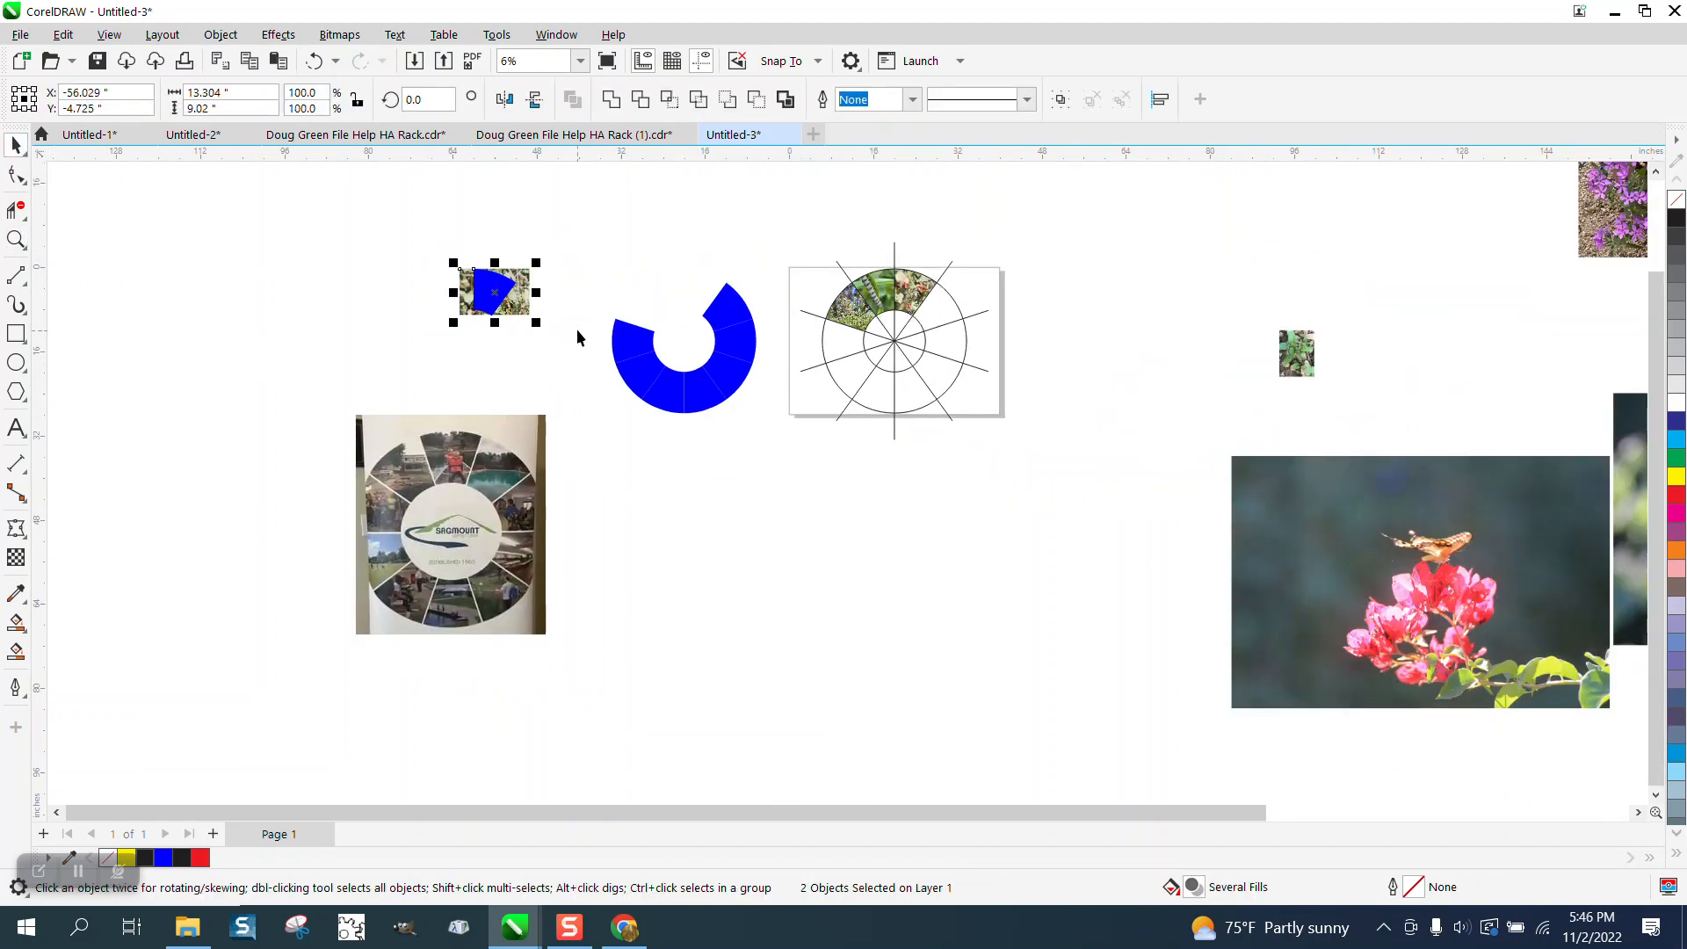
key("Delete")
left_click(716, 308)
key("shift+Down")
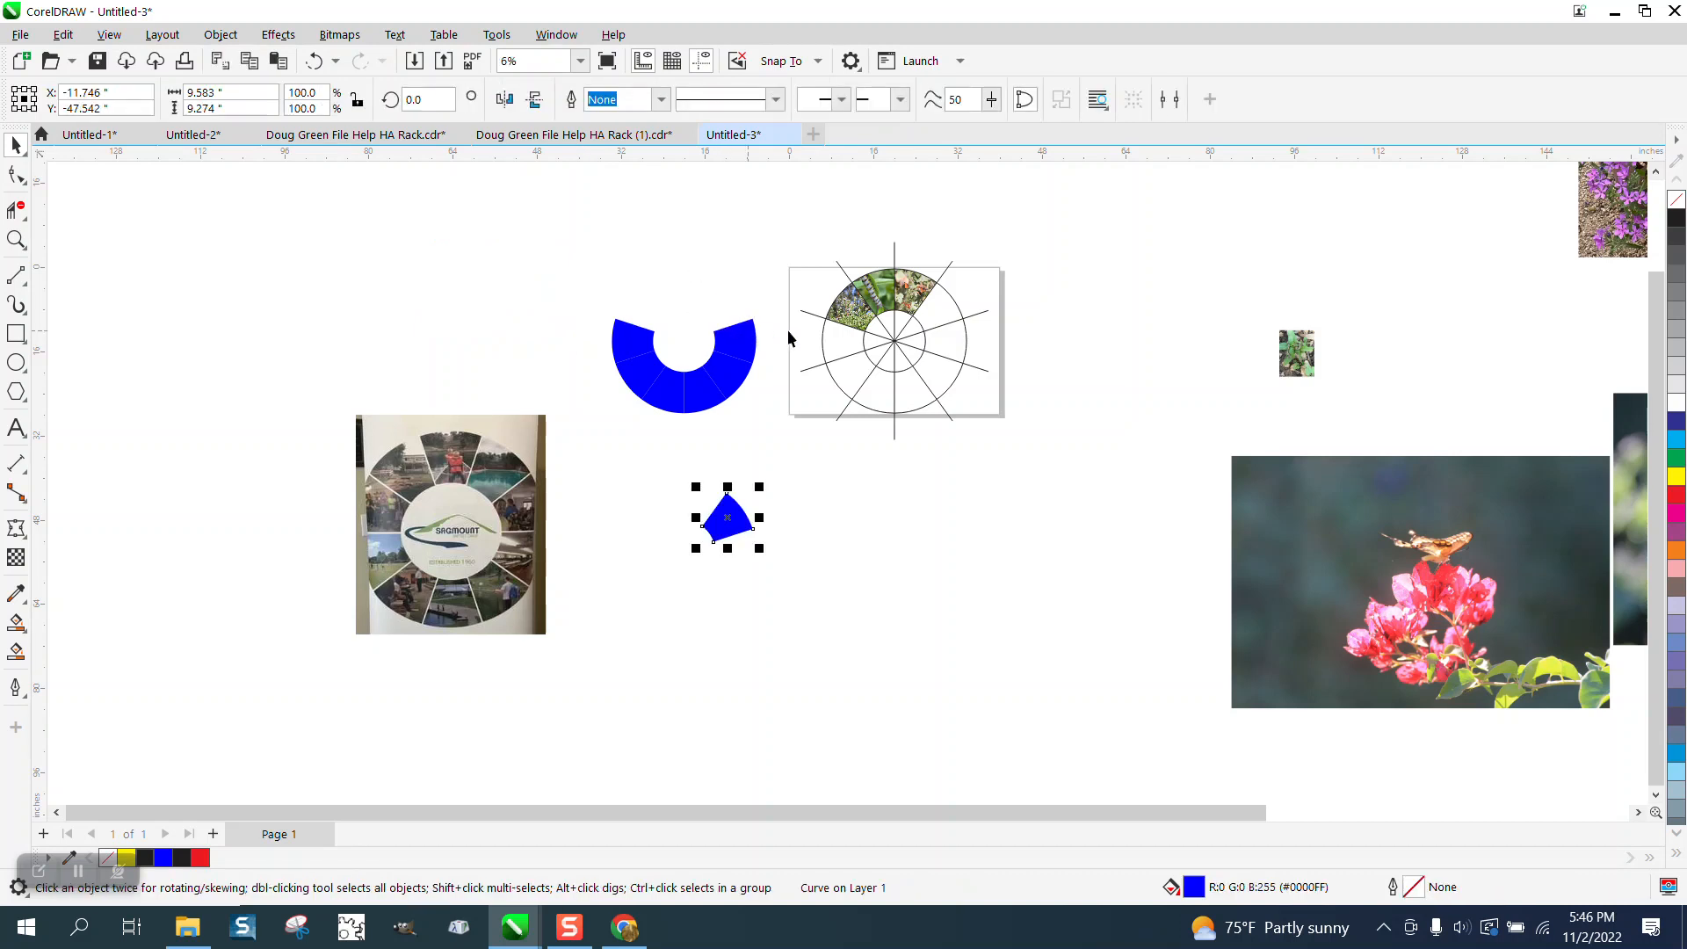
Scale the pink flowers photo to about 26.4% and center it behind the separated blue segment.
left_click_drag(1248, 619, 865, 618)
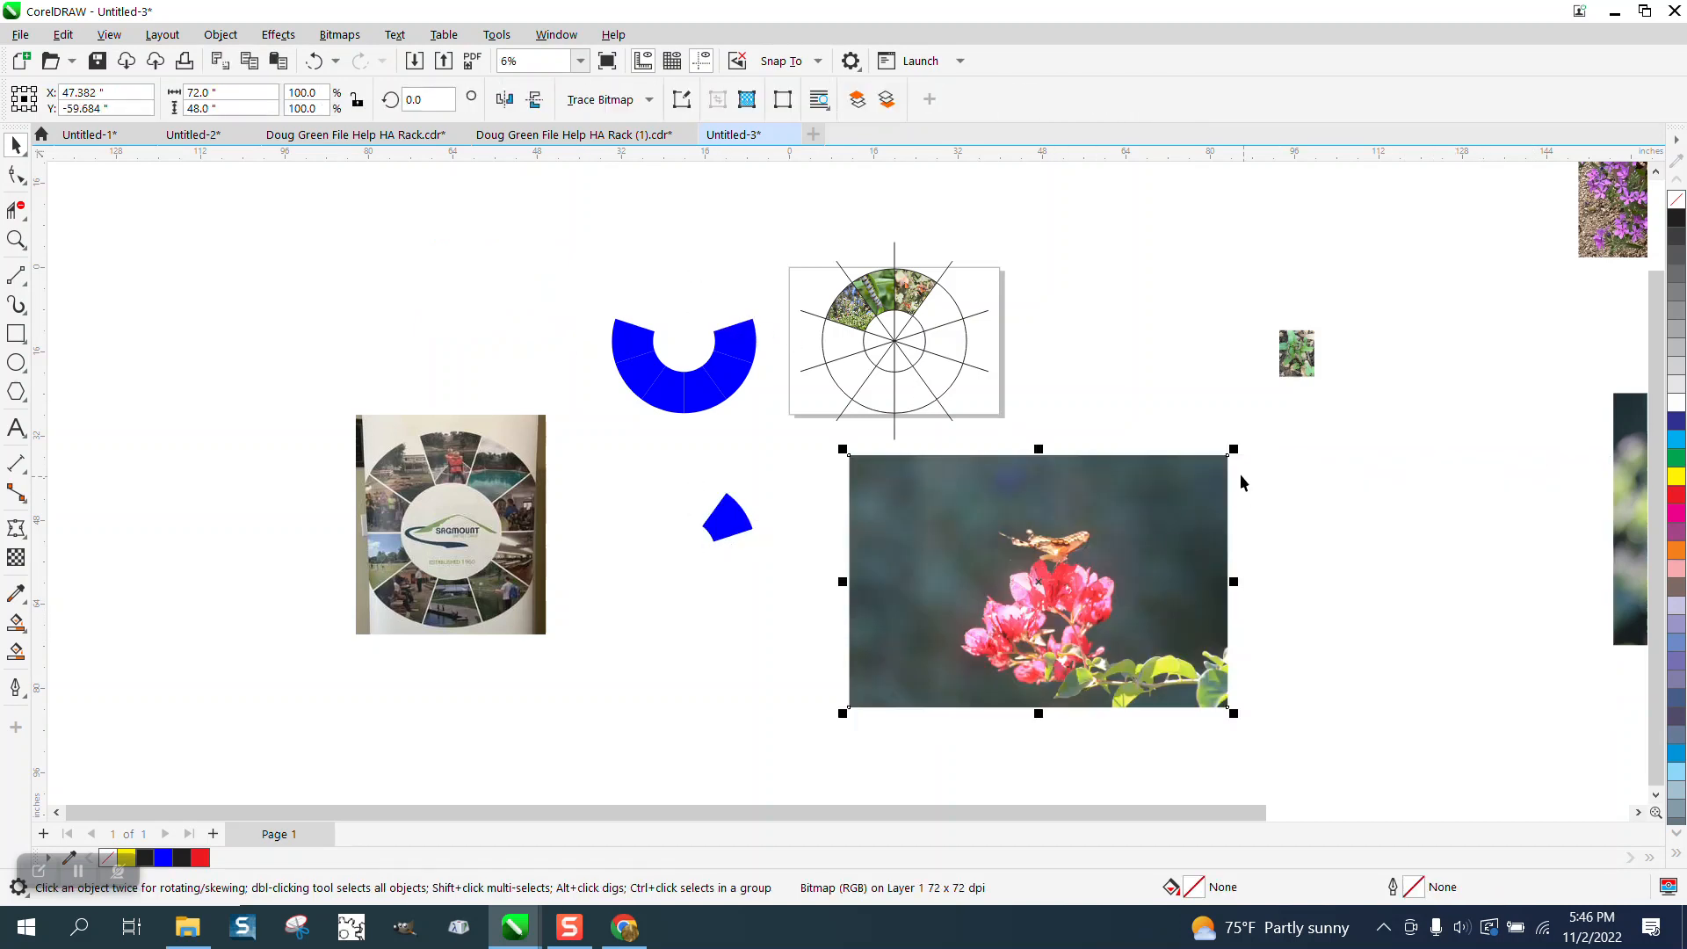
left_click_drag(1234, 447, 950, 642)
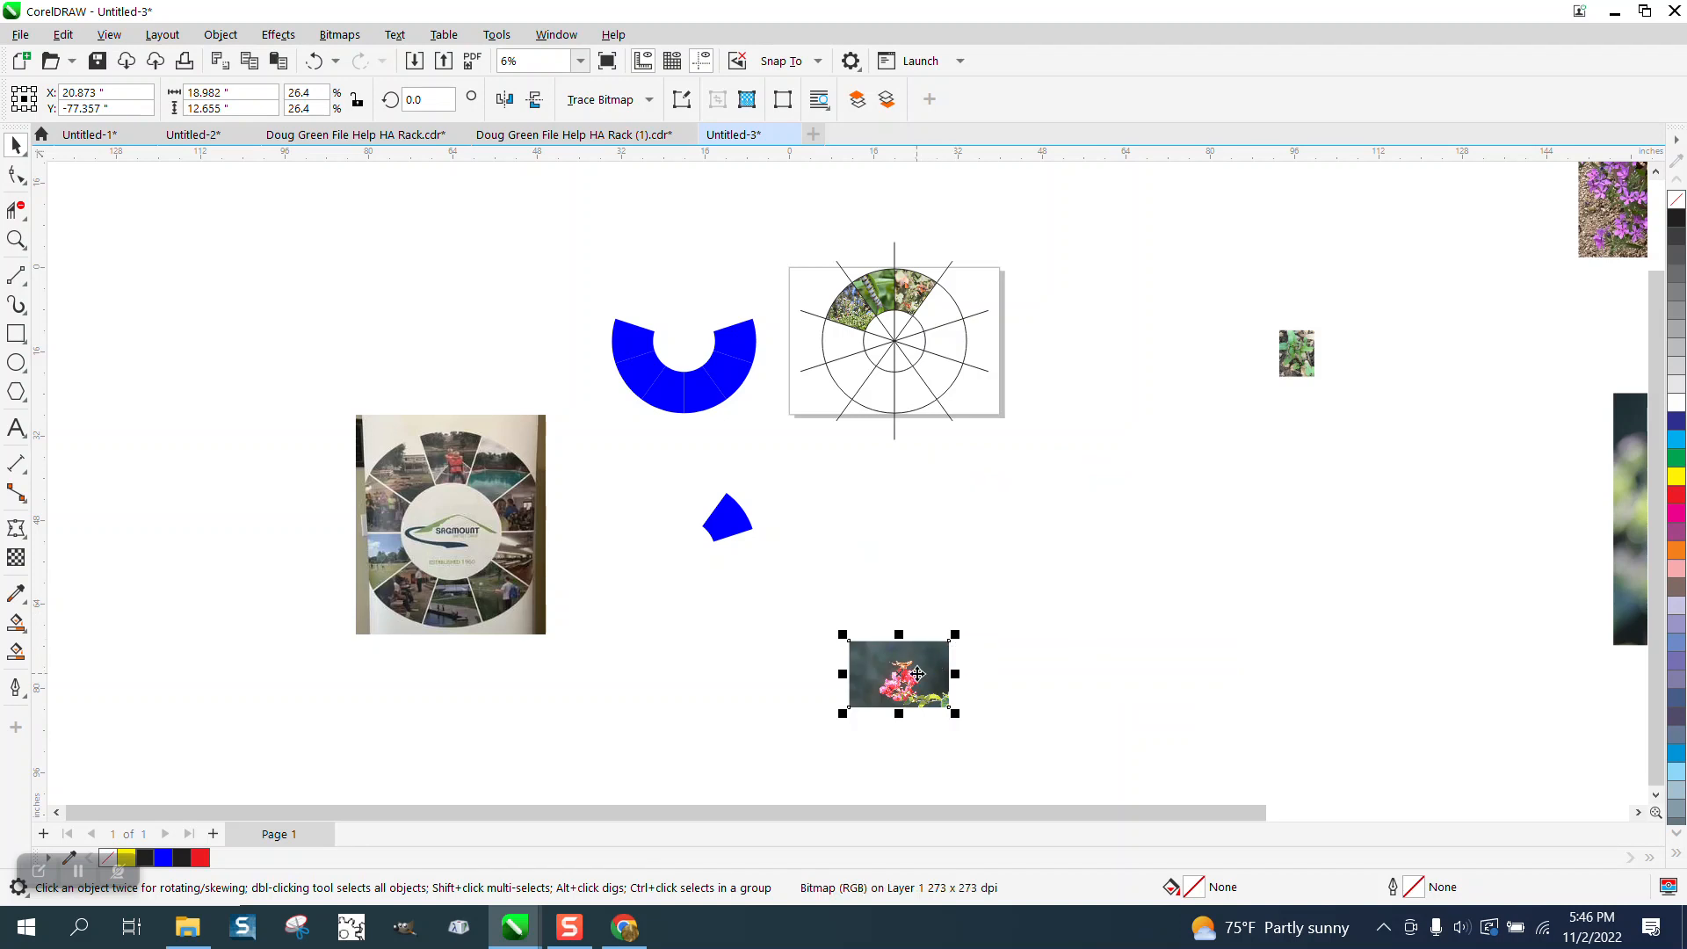
left_click_drag(773, 584, 743, 520)
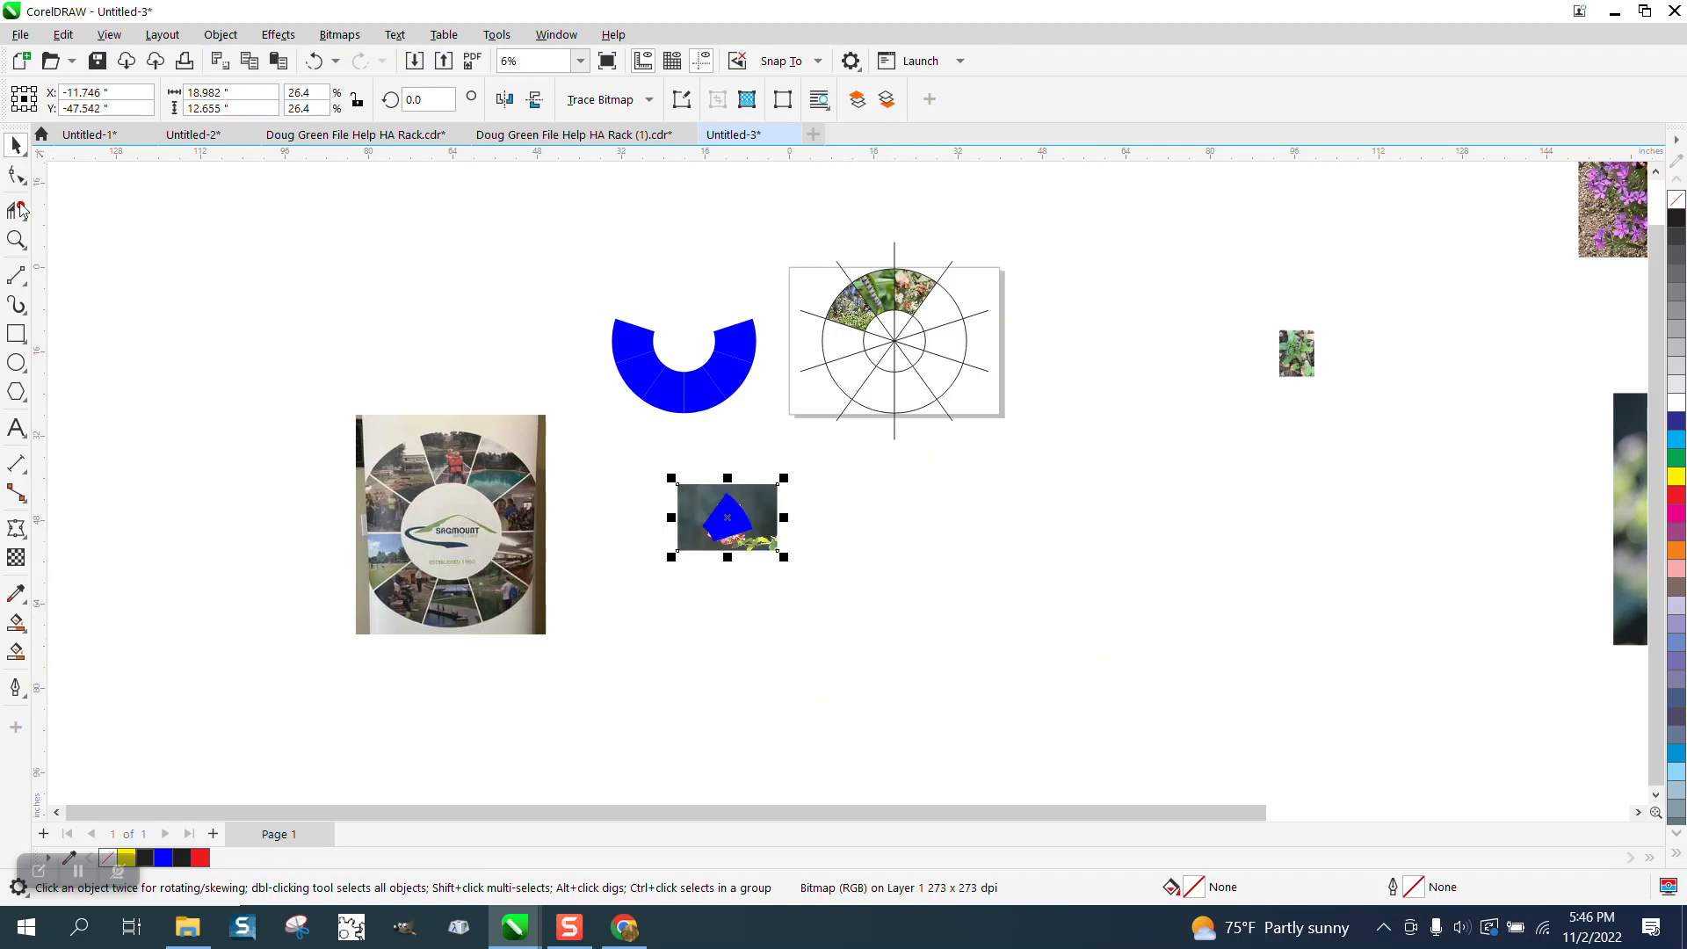
left_click_drag(629, 443, 886, 612)
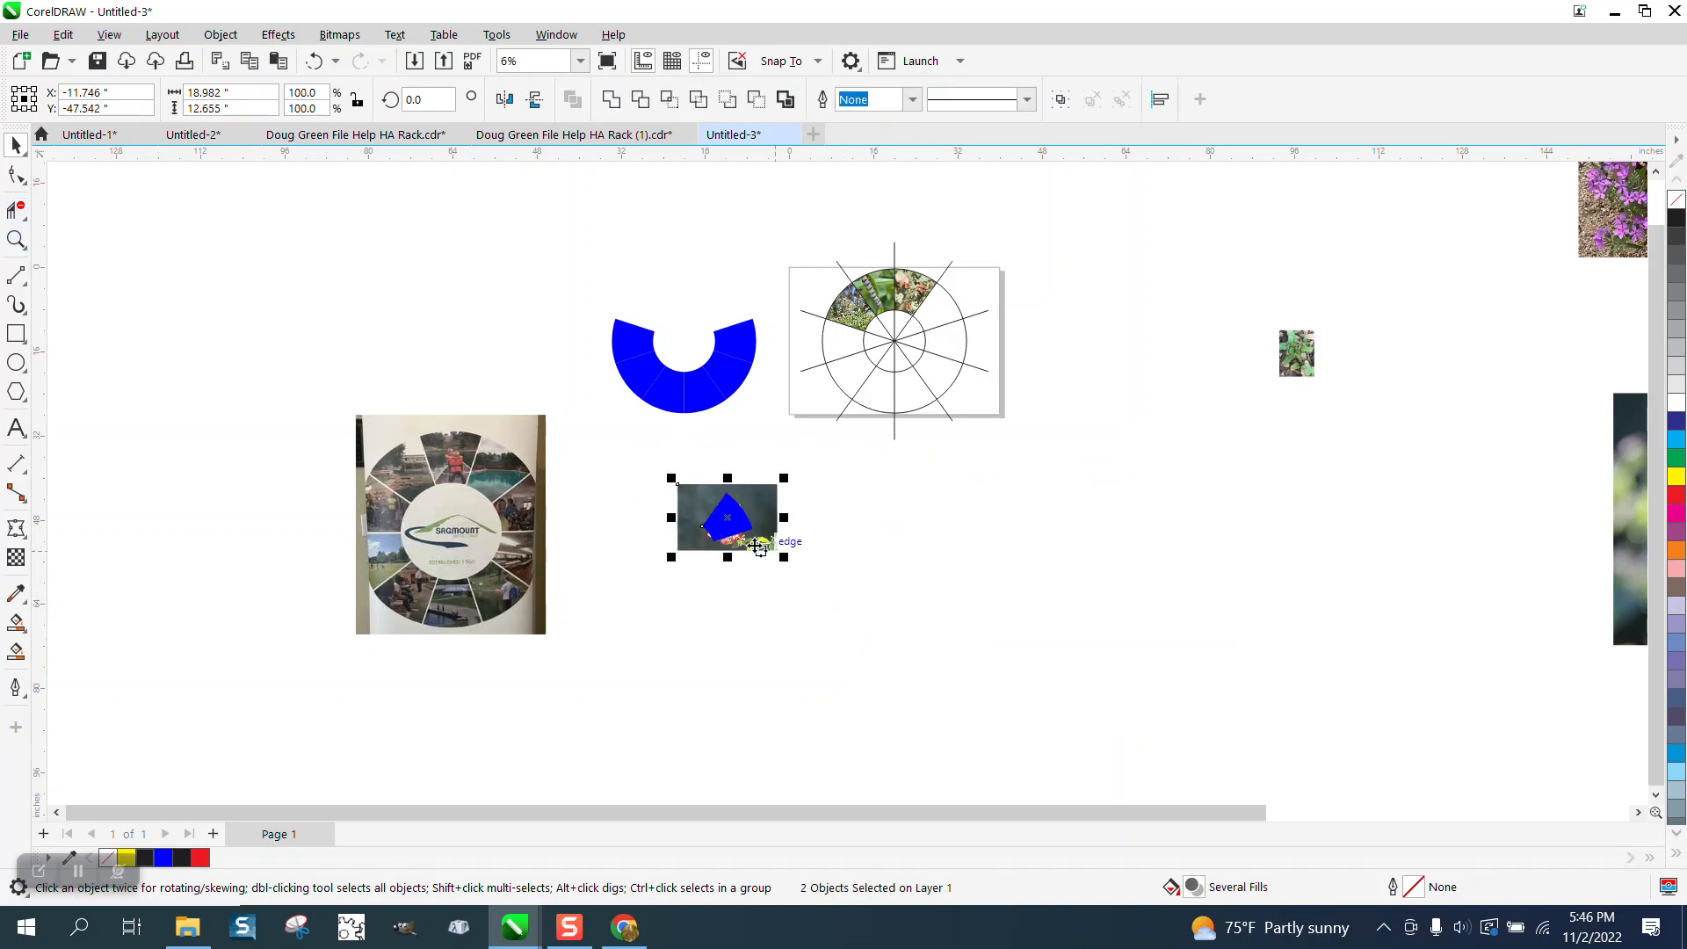
Shift the pink flowers photo about 0.4 inches left and down behind the blue segment.
left_click(15, 239)
left_click_drag(656, 460, 835, 569)
left_click(20, 147)
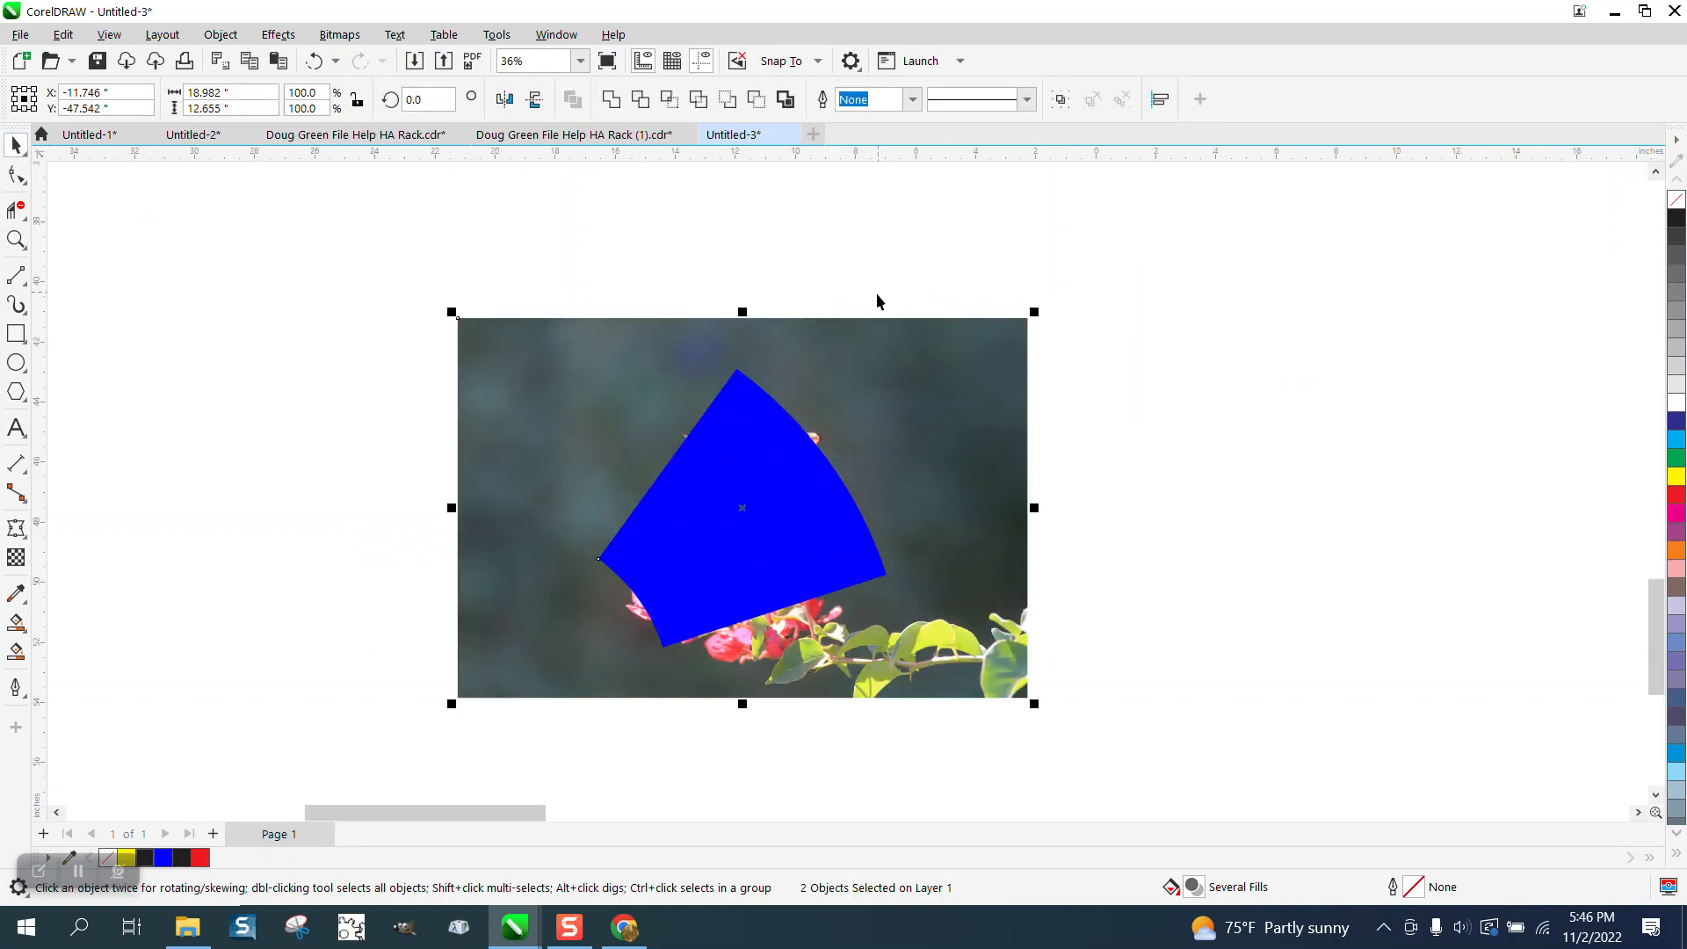
left_click(935, 397)
left_click_drag(935, 398, 923, 411)
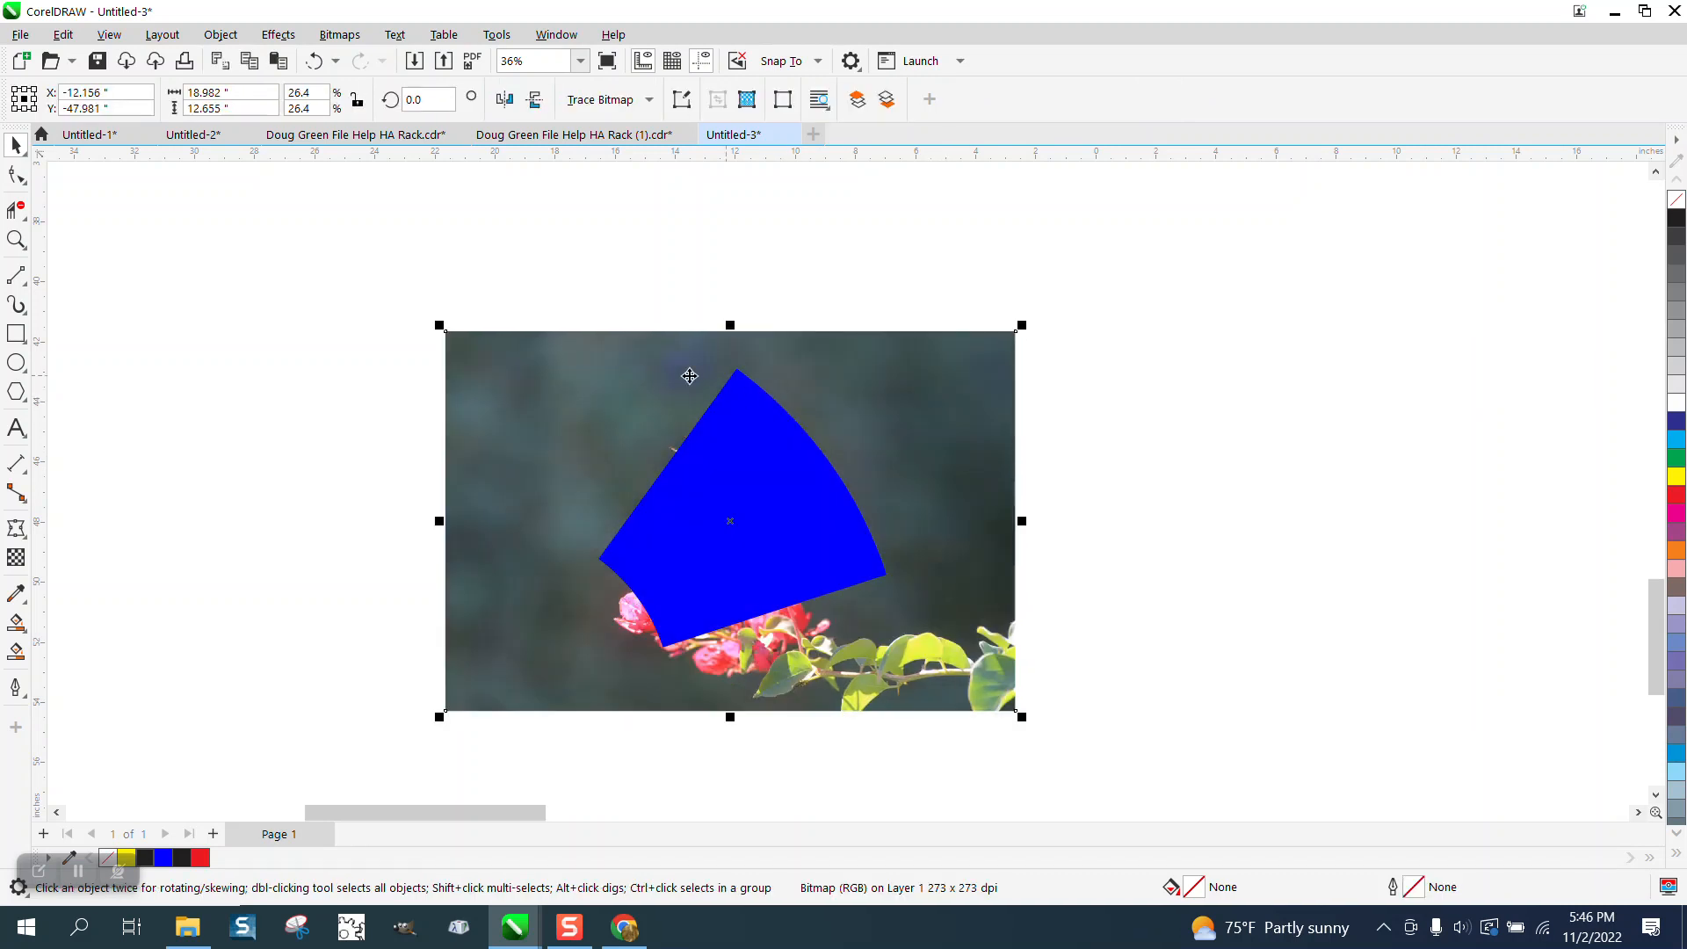
Intersect the pink flowers photo with the blue segment and move the cropped piece 40 inches right and 40 inches up into the wheel.
scroll(629, 325, "down", 1)
left_click_drag(453, 275, 1044, 688)
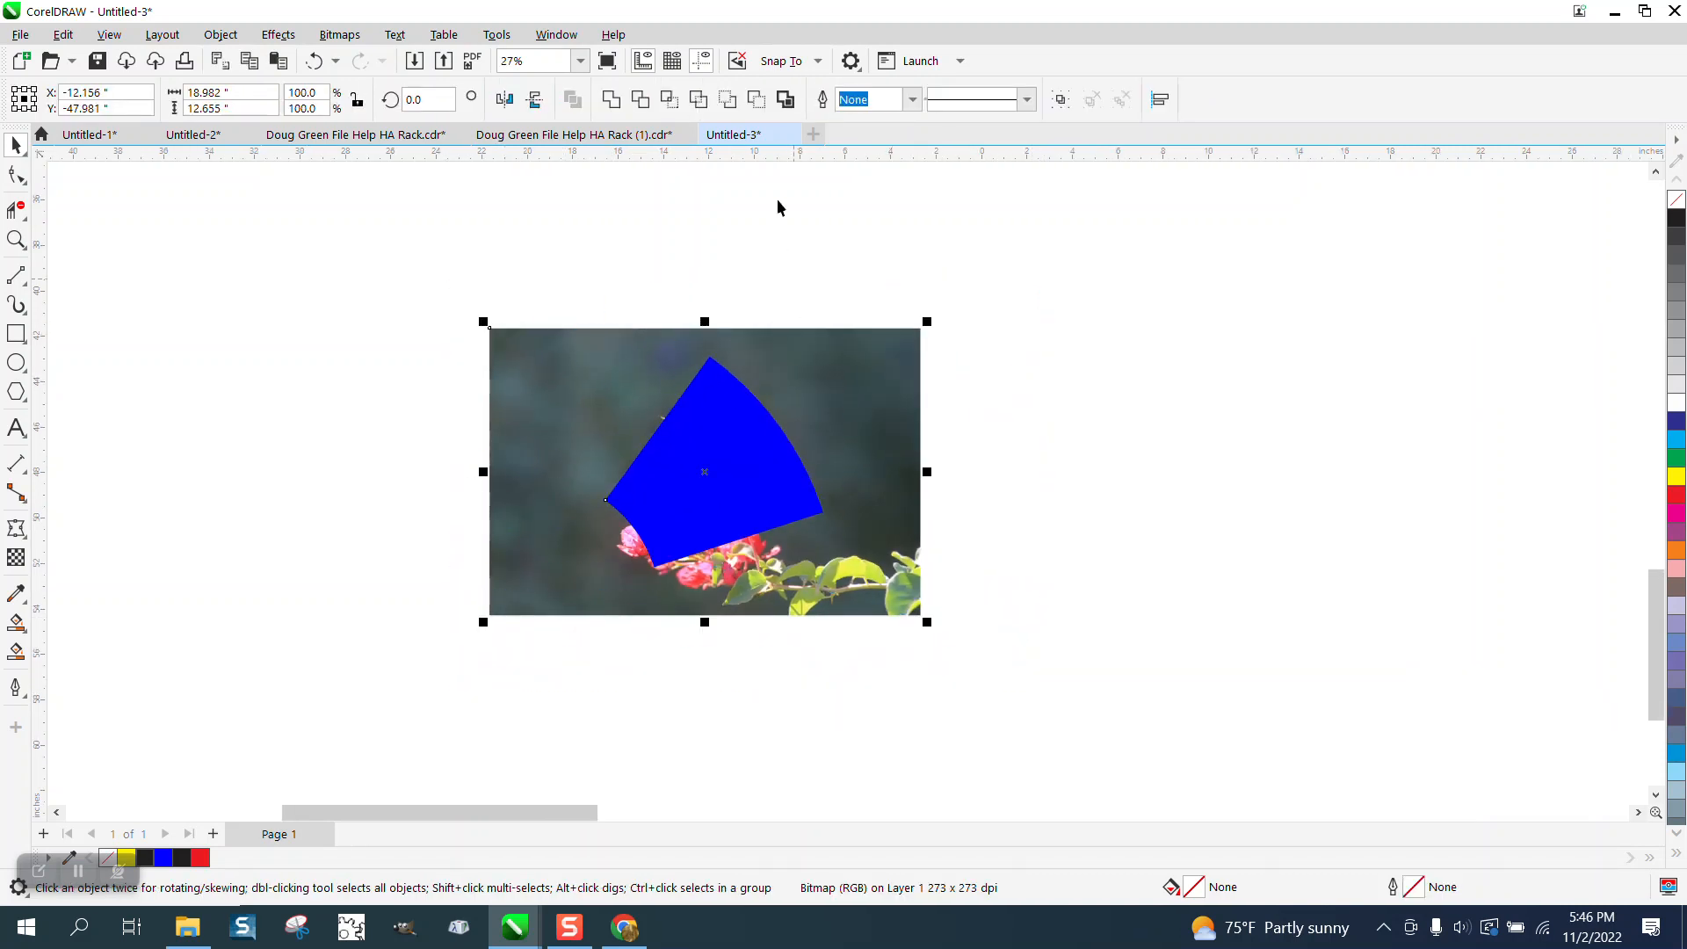
left_click(671, 101)
scroll(863, 304, "down", 2)
key("Right")
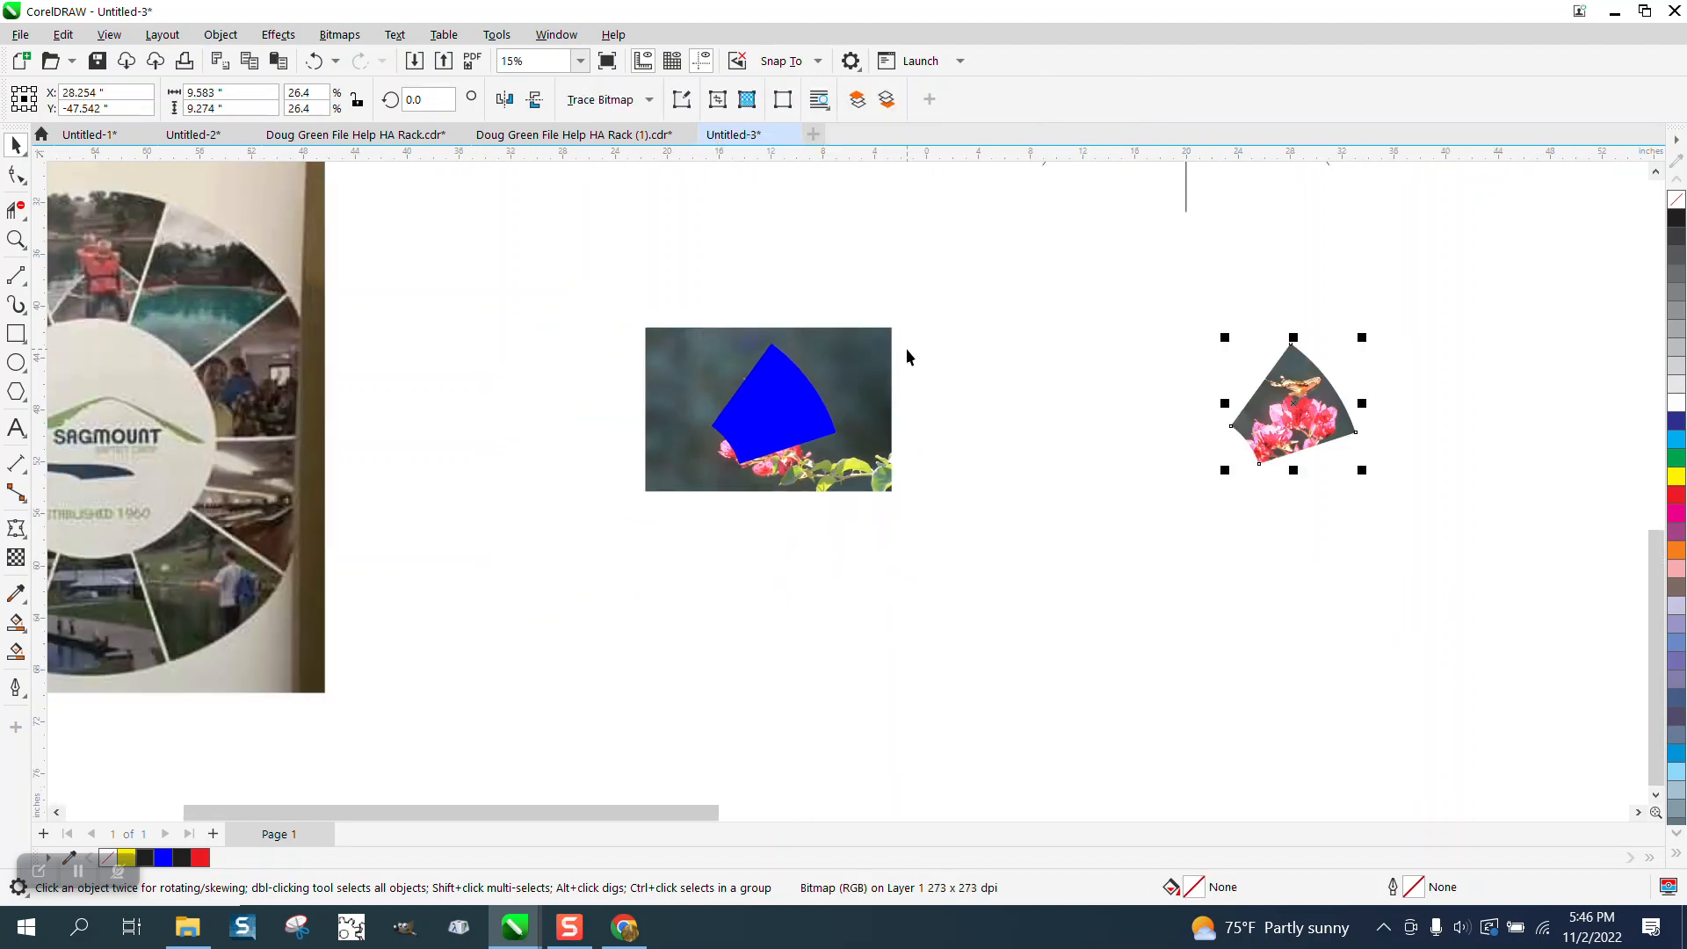
scroll(933, 422, "down", 2)
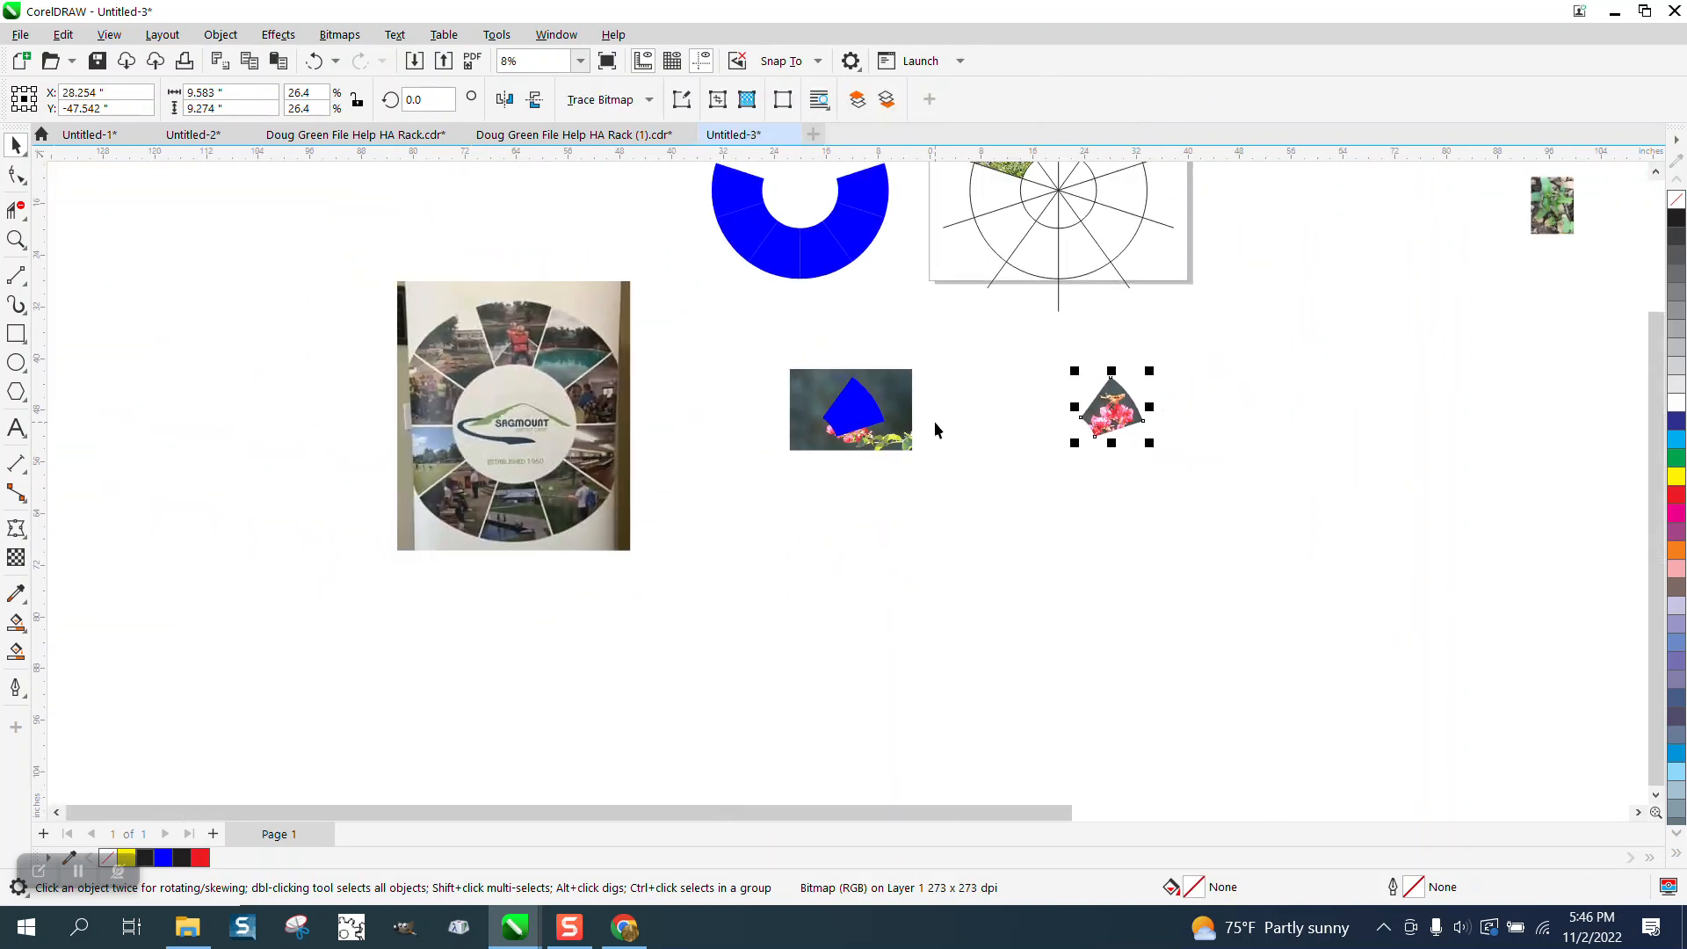
key("Up")
scroll(1046, 463, "down", 2)
left_click(1044, 455)
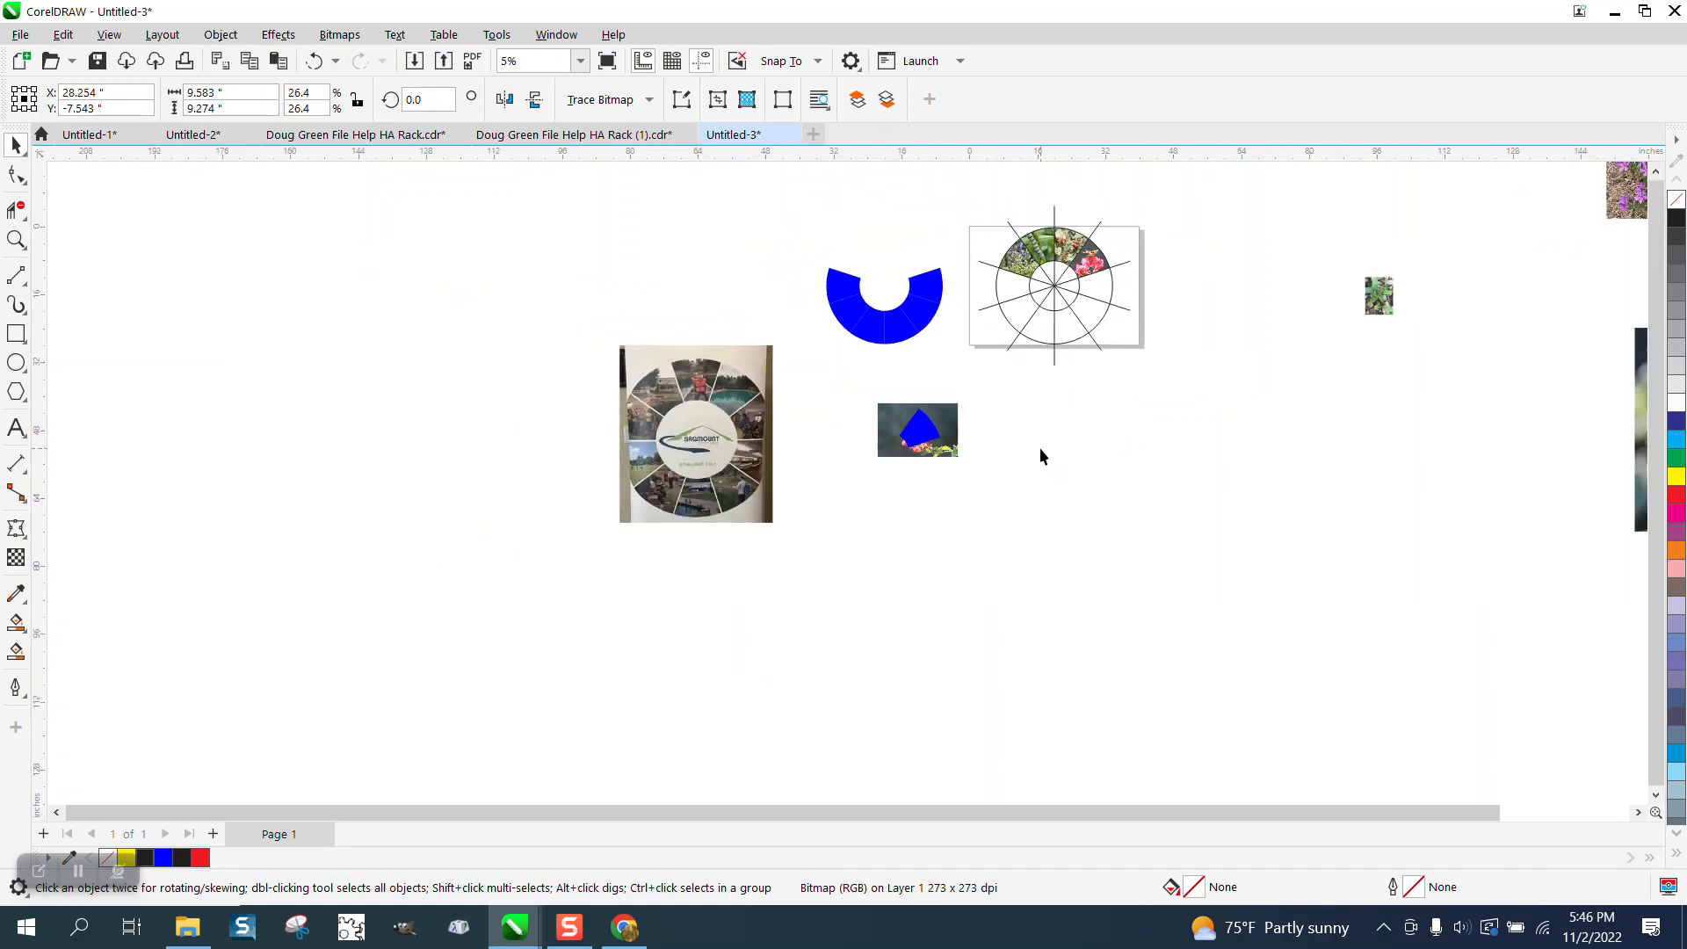
Examine the four cropped photo segments in the upper half of the wheel up close.
left_click(16, 239)
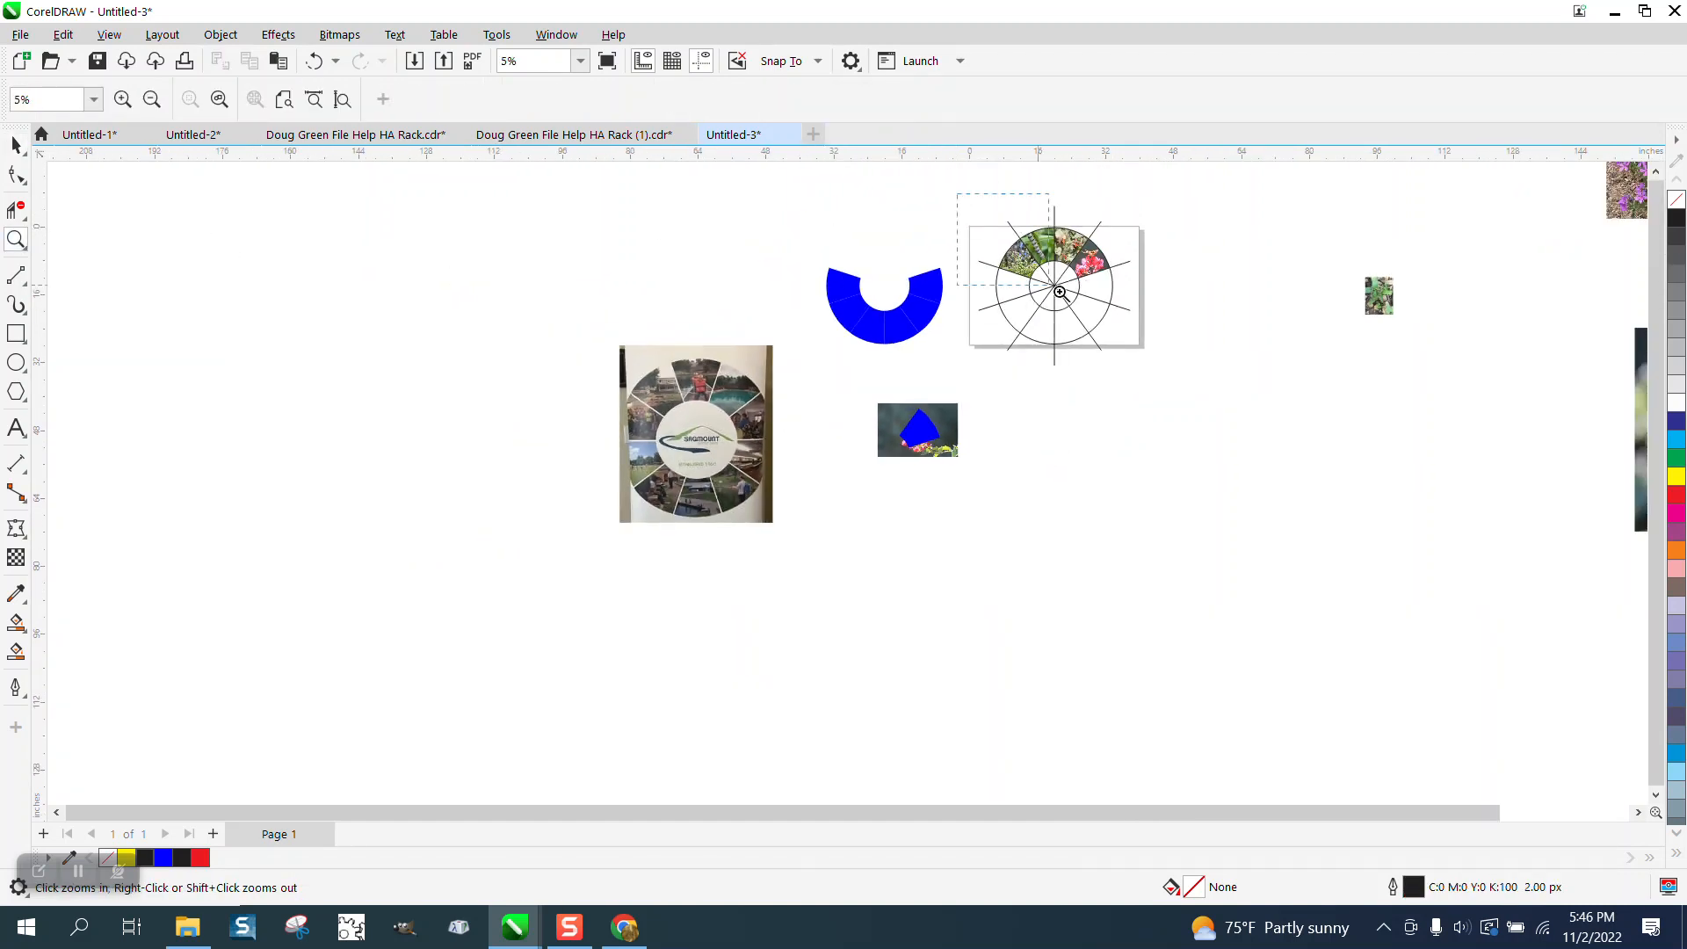
left_click_drag(1061, 292, 1214, 400)
left_click_drag(653, 262, 921, 442)
scroll(809, 316, "down", 4)
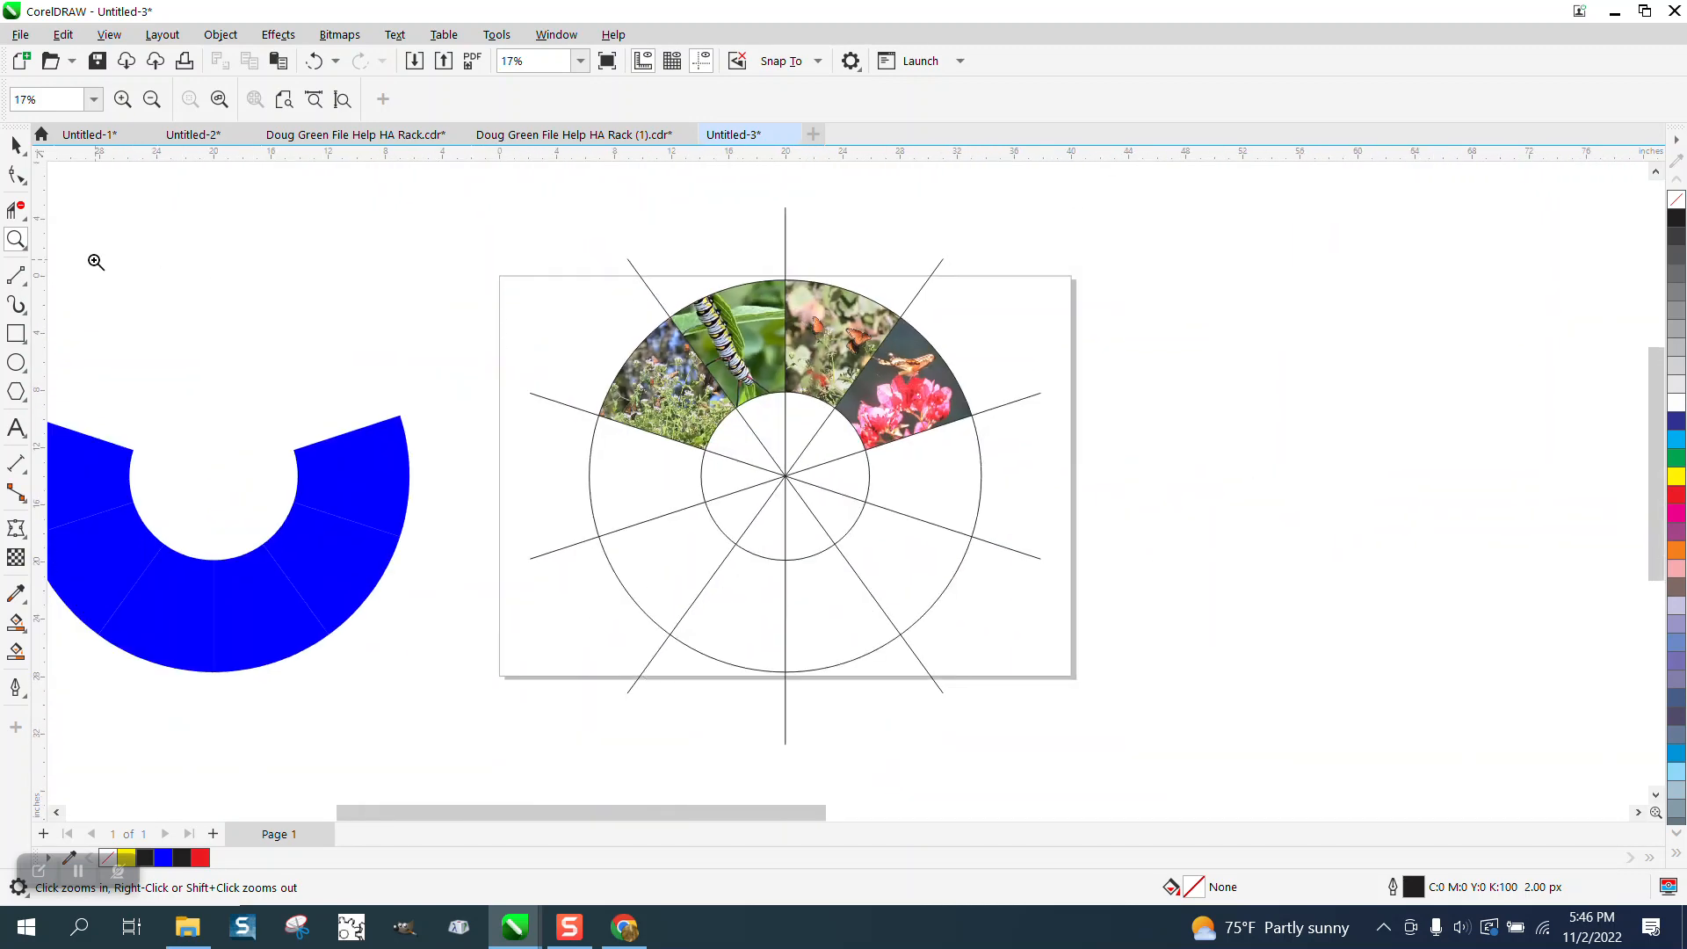
left_click_drag(569, 255, 1030, 524)
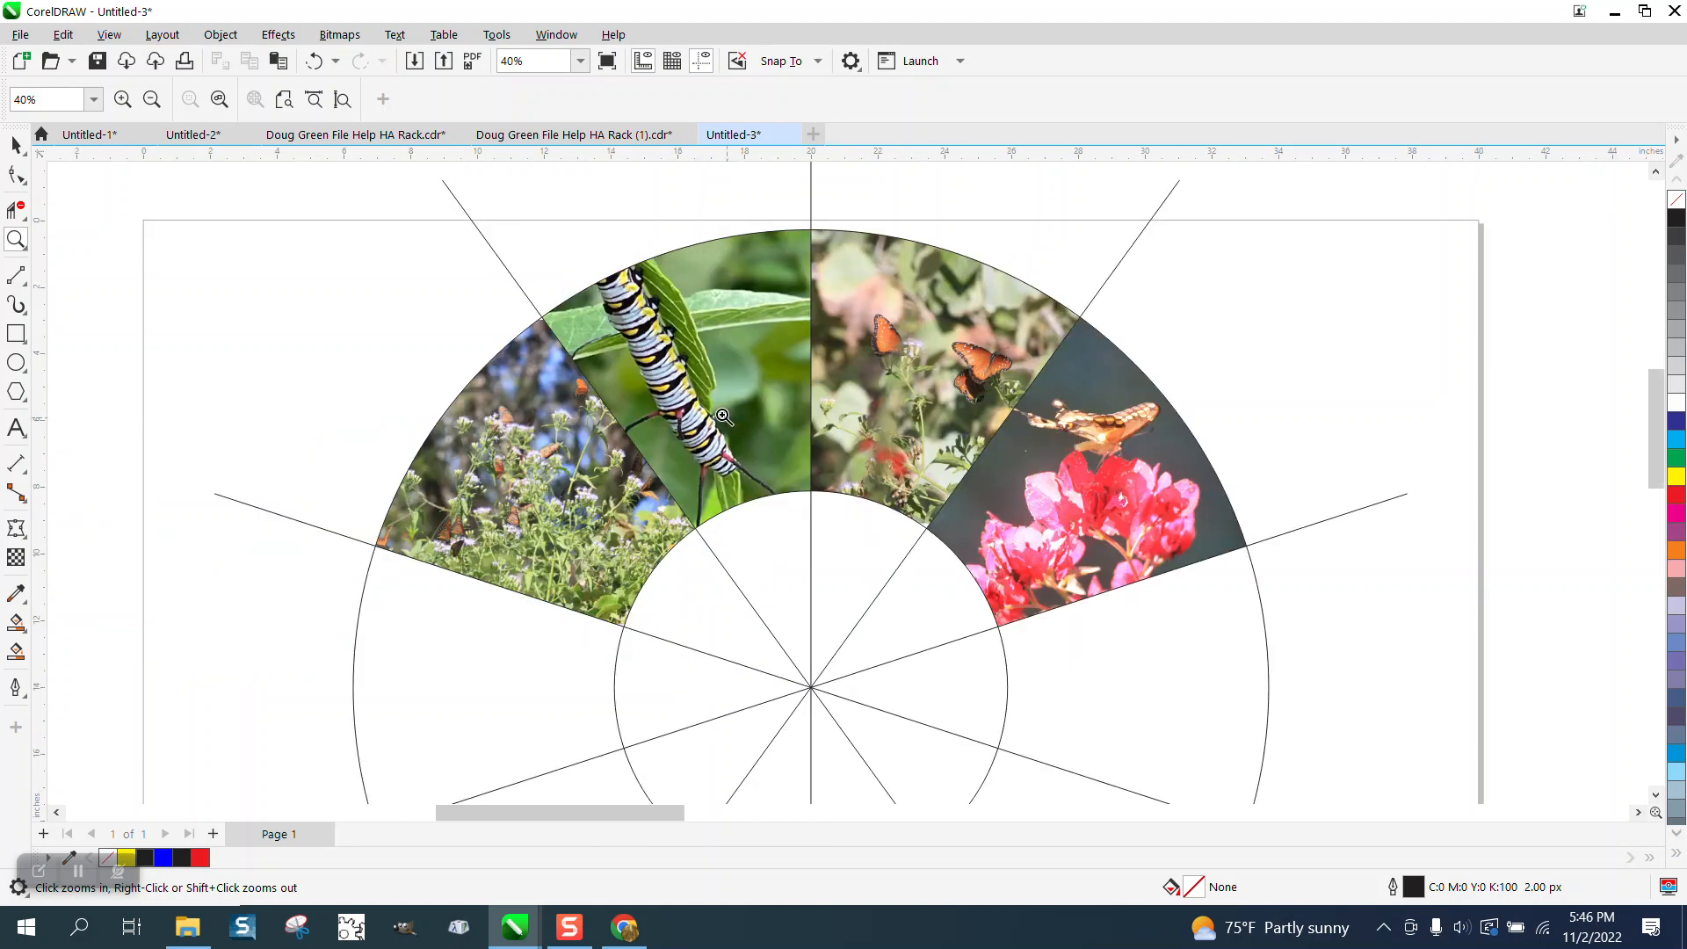
scroll(721, 413, "down", 1)
scroll(721, 414, "down", 1)
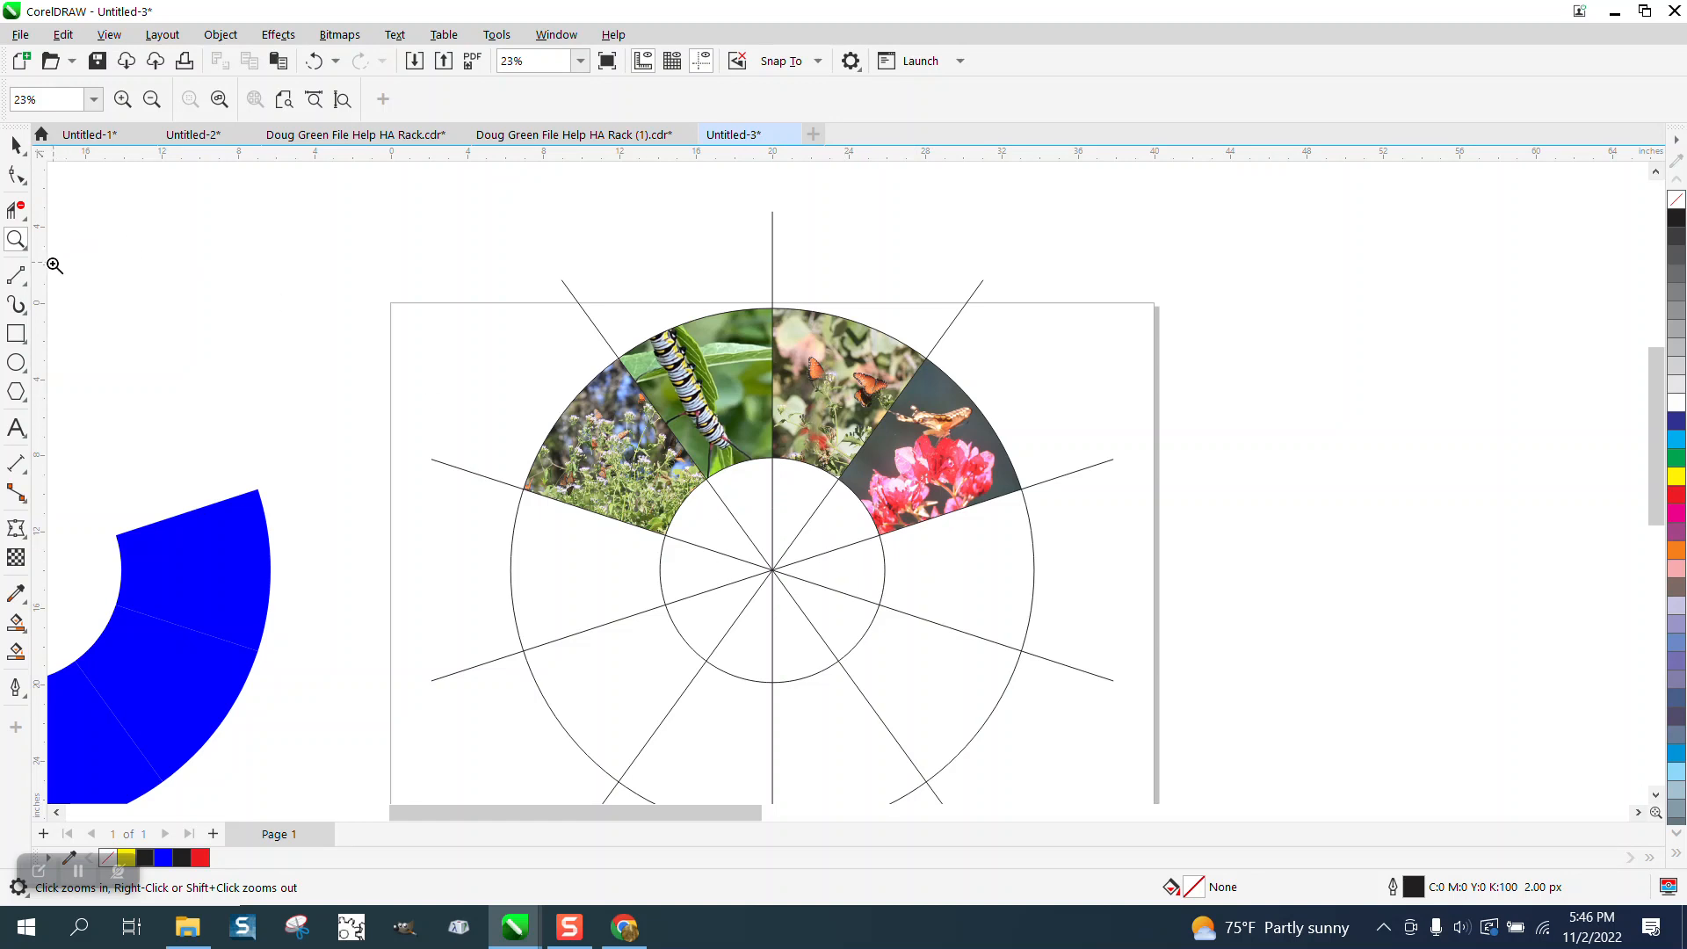
Delete the spoke line segments inside the wheel's inner circle with Virtual Segment Delete.
left_click(15, 209)
left_click_drag(728, 502, 829, 610)
scroll(696, 479, "down", 1)
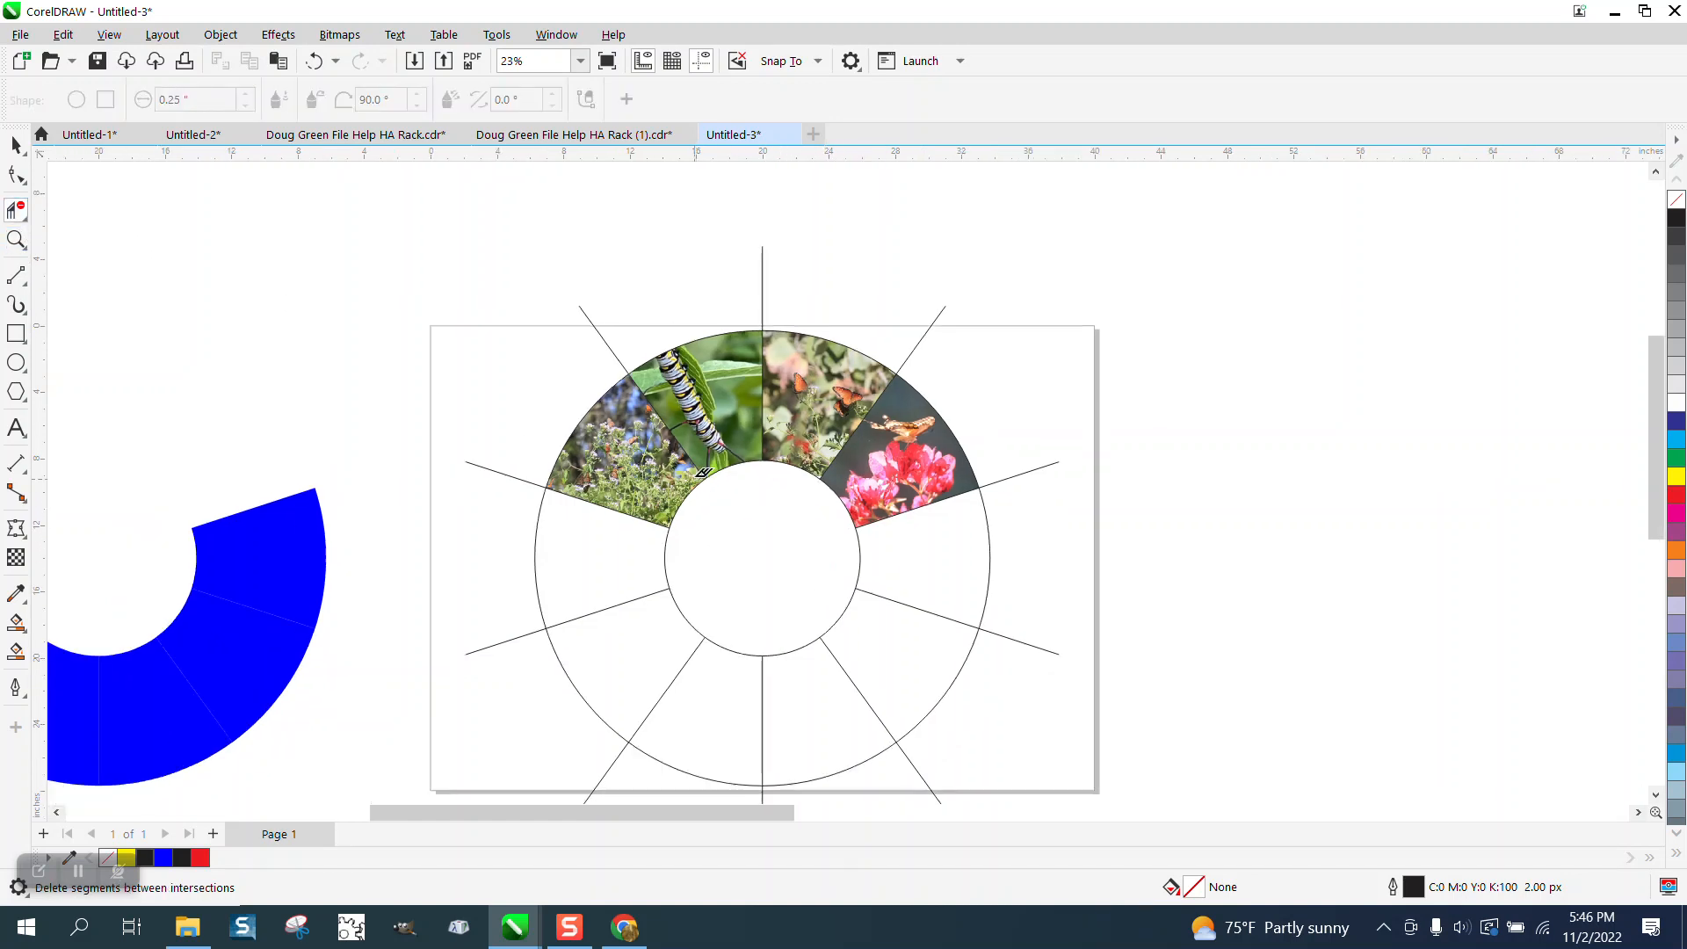
Delete the diagonal spoke ends and the upper vertical spoke end that stick out beyond the wheel's outer circle.
left_click(610, 348)
left_click(511, 475)
left_click_drag(528, 641, 529, 644)
left_click(610, 762)
left_click(922, 778)
left_click(1037, 646)
left_click(1037, 469)
left_click_drag(899, 342, 948, 355)
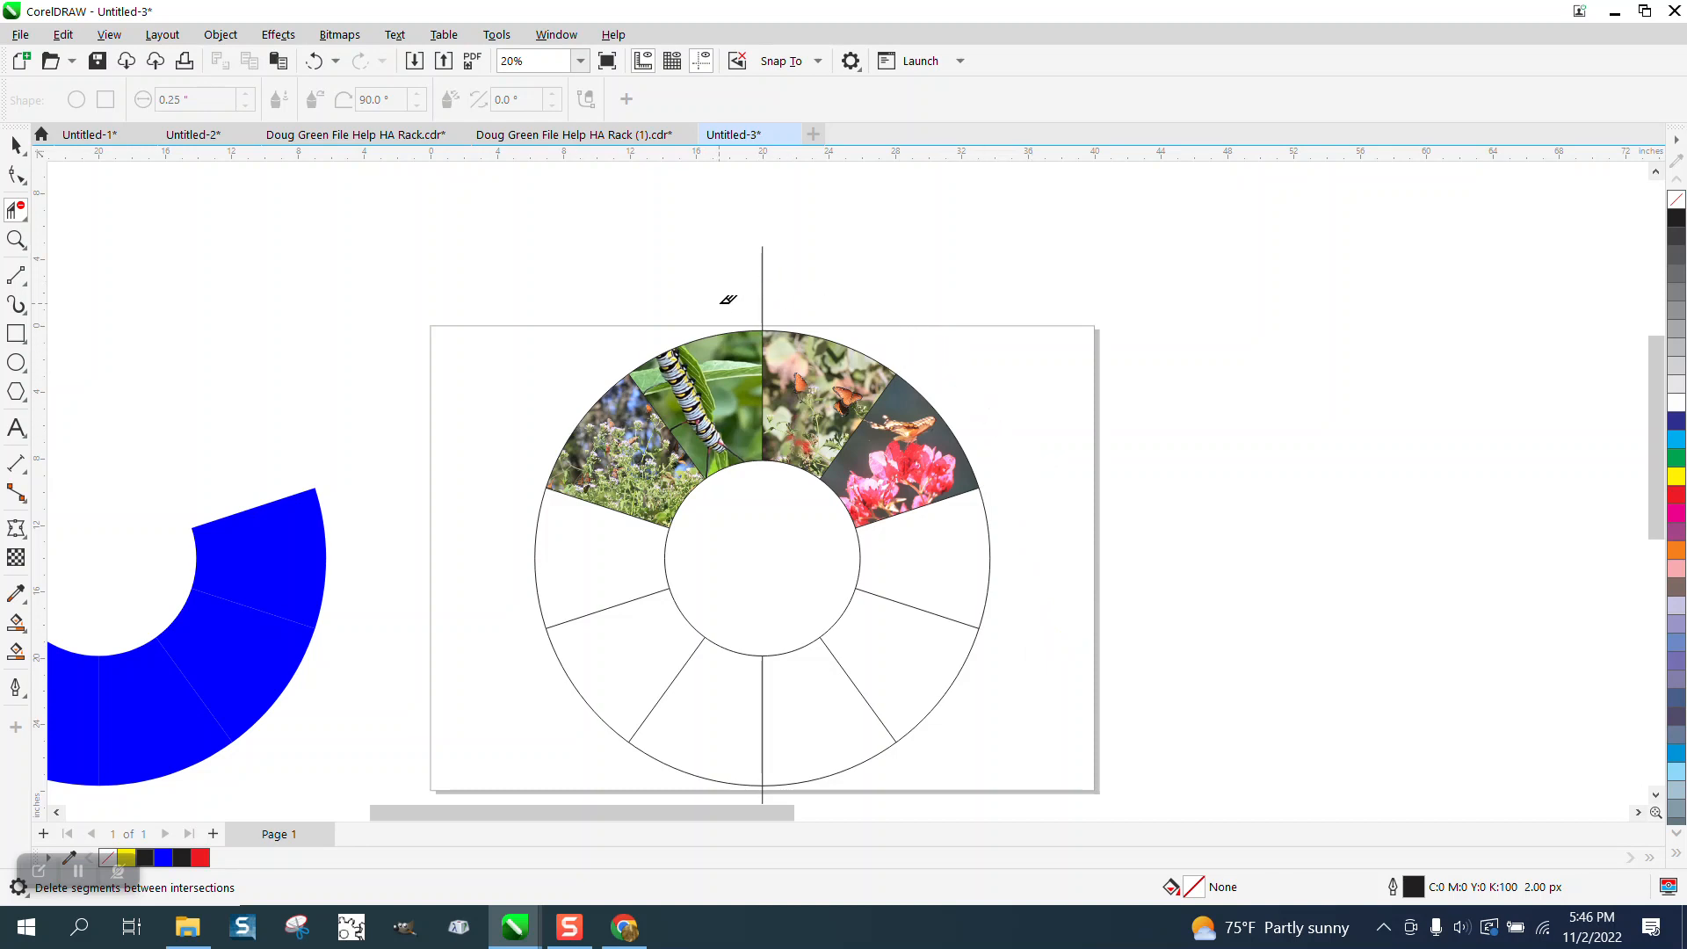
left_click(764, 288)
Smart Fill the wheel's inner circle with light gray (#CCCCCC) and no outline.
left_click(18, 654)
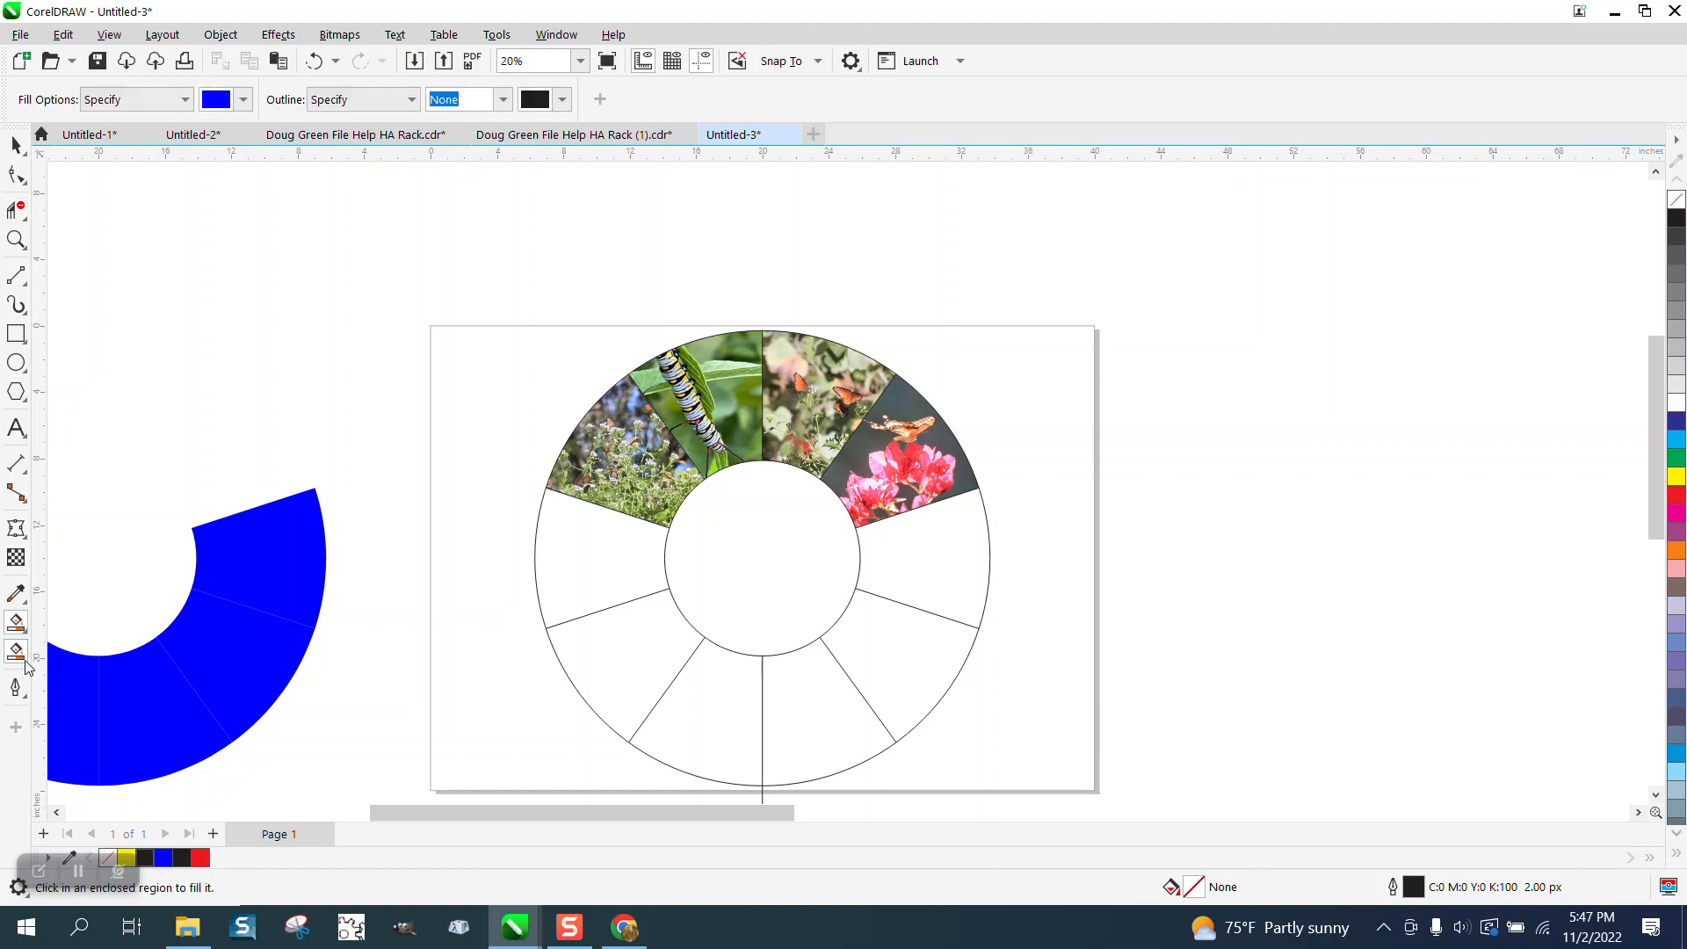
left_click(243, 99)
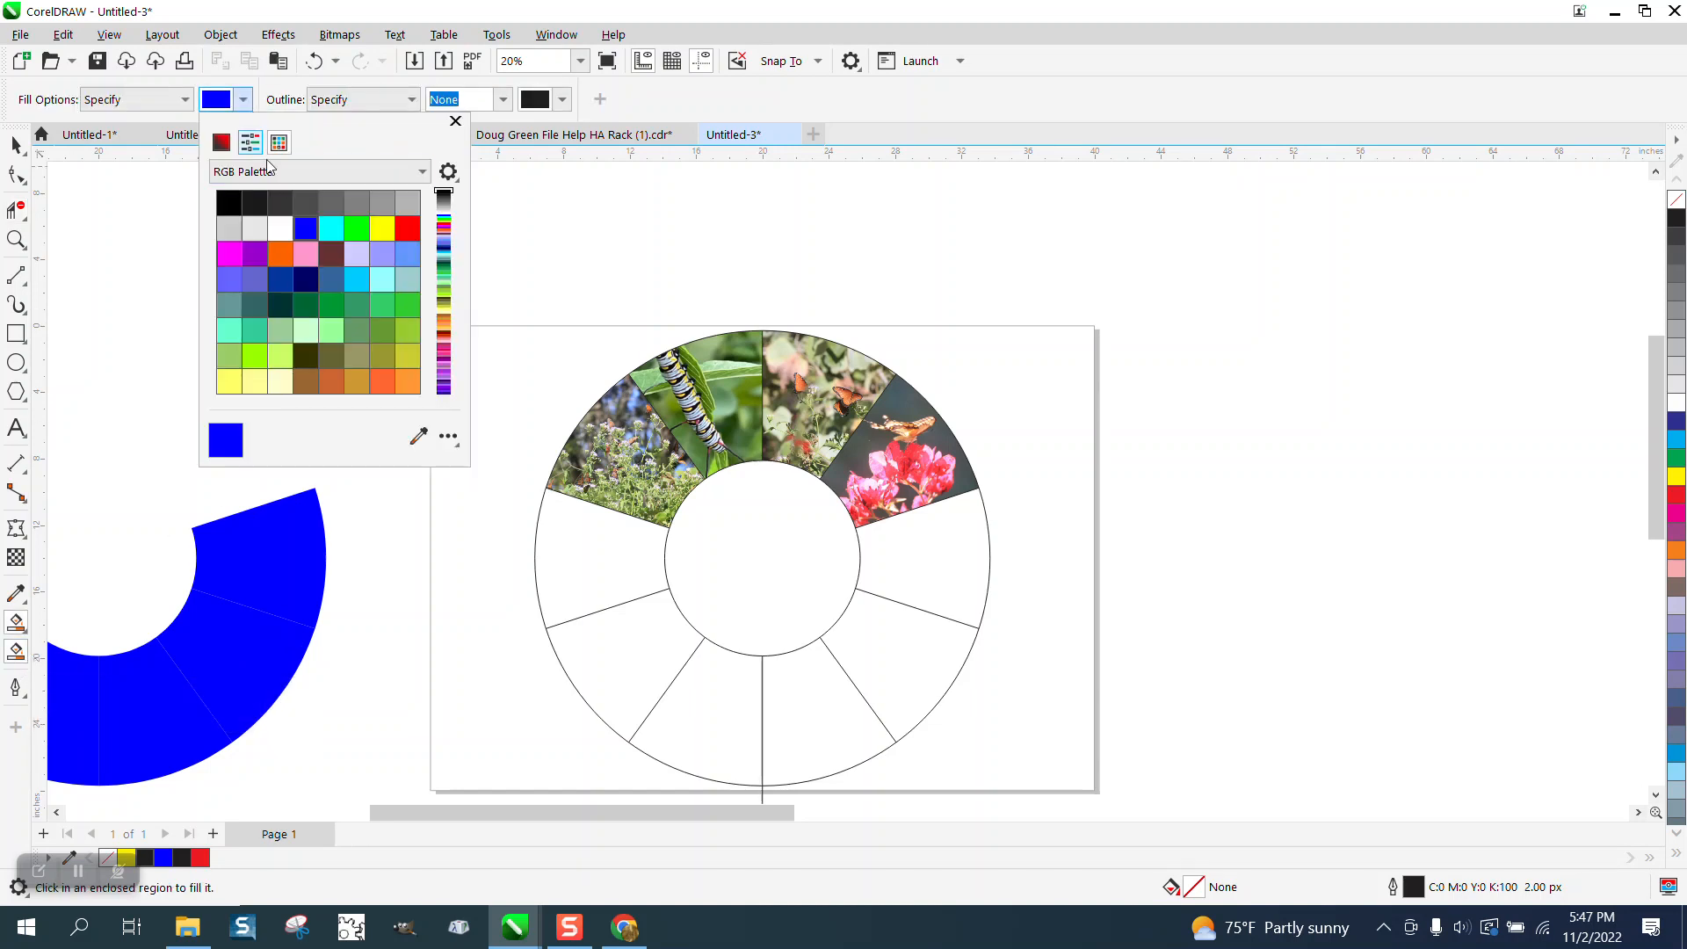
left_click(229, 228)
left_click(772, 563)
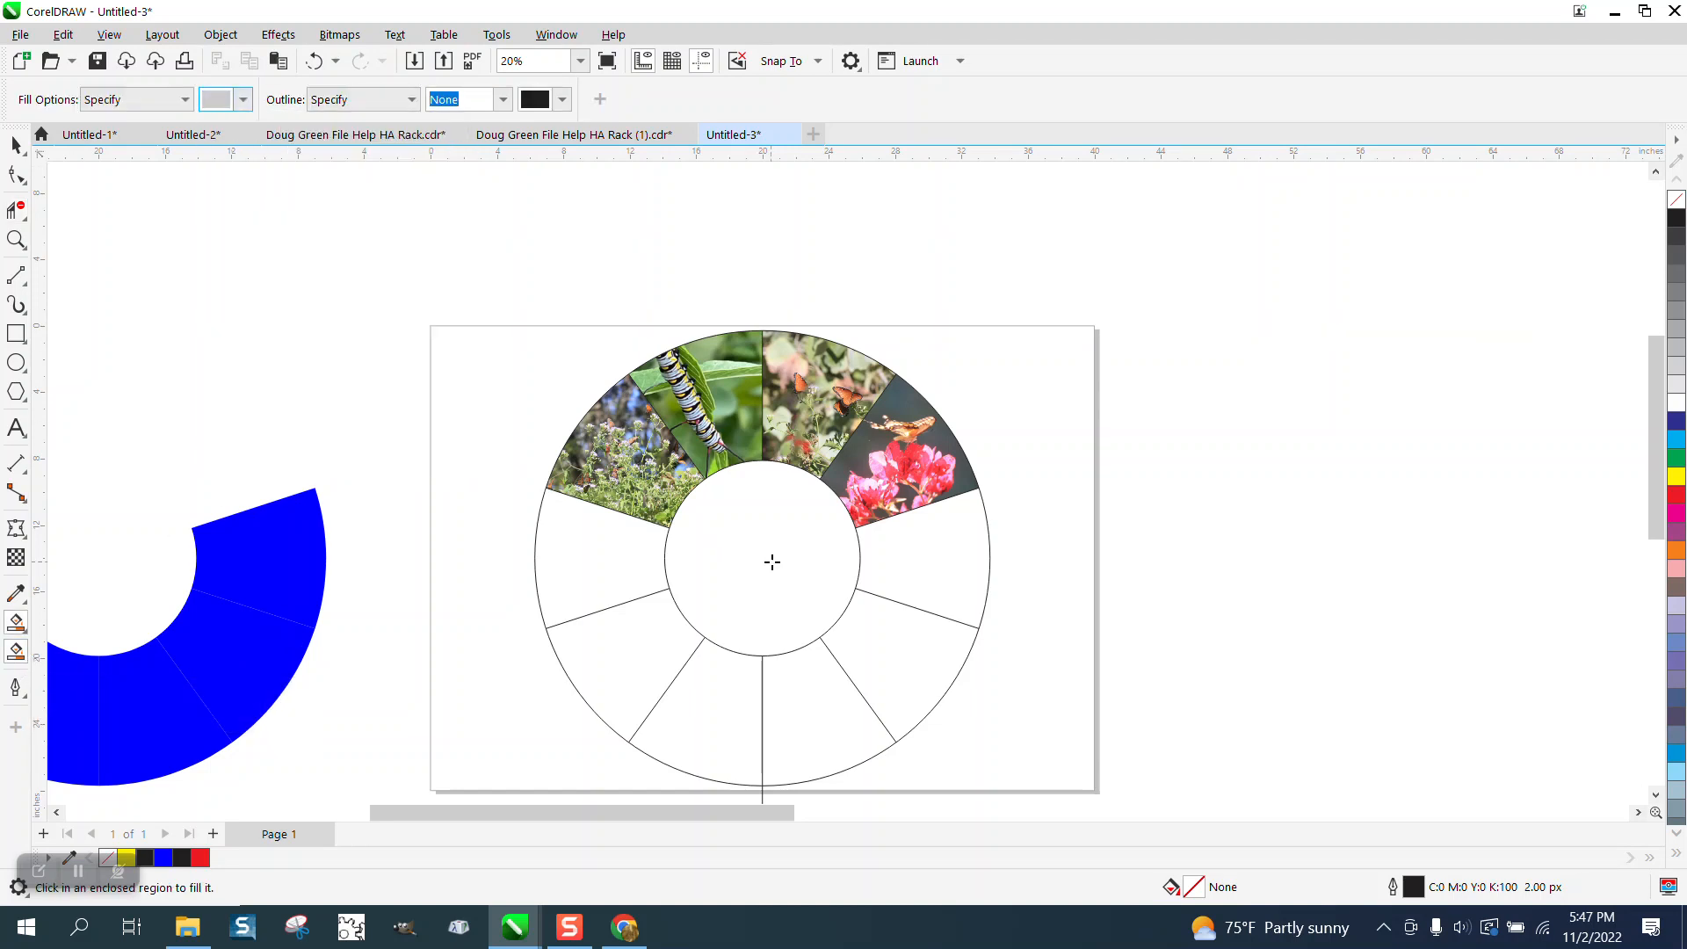
left_click(772, 563)
Move the Sagmount reference picture beside the wheel to compare the two layouts.
scroll(463, 444, "down", 3)
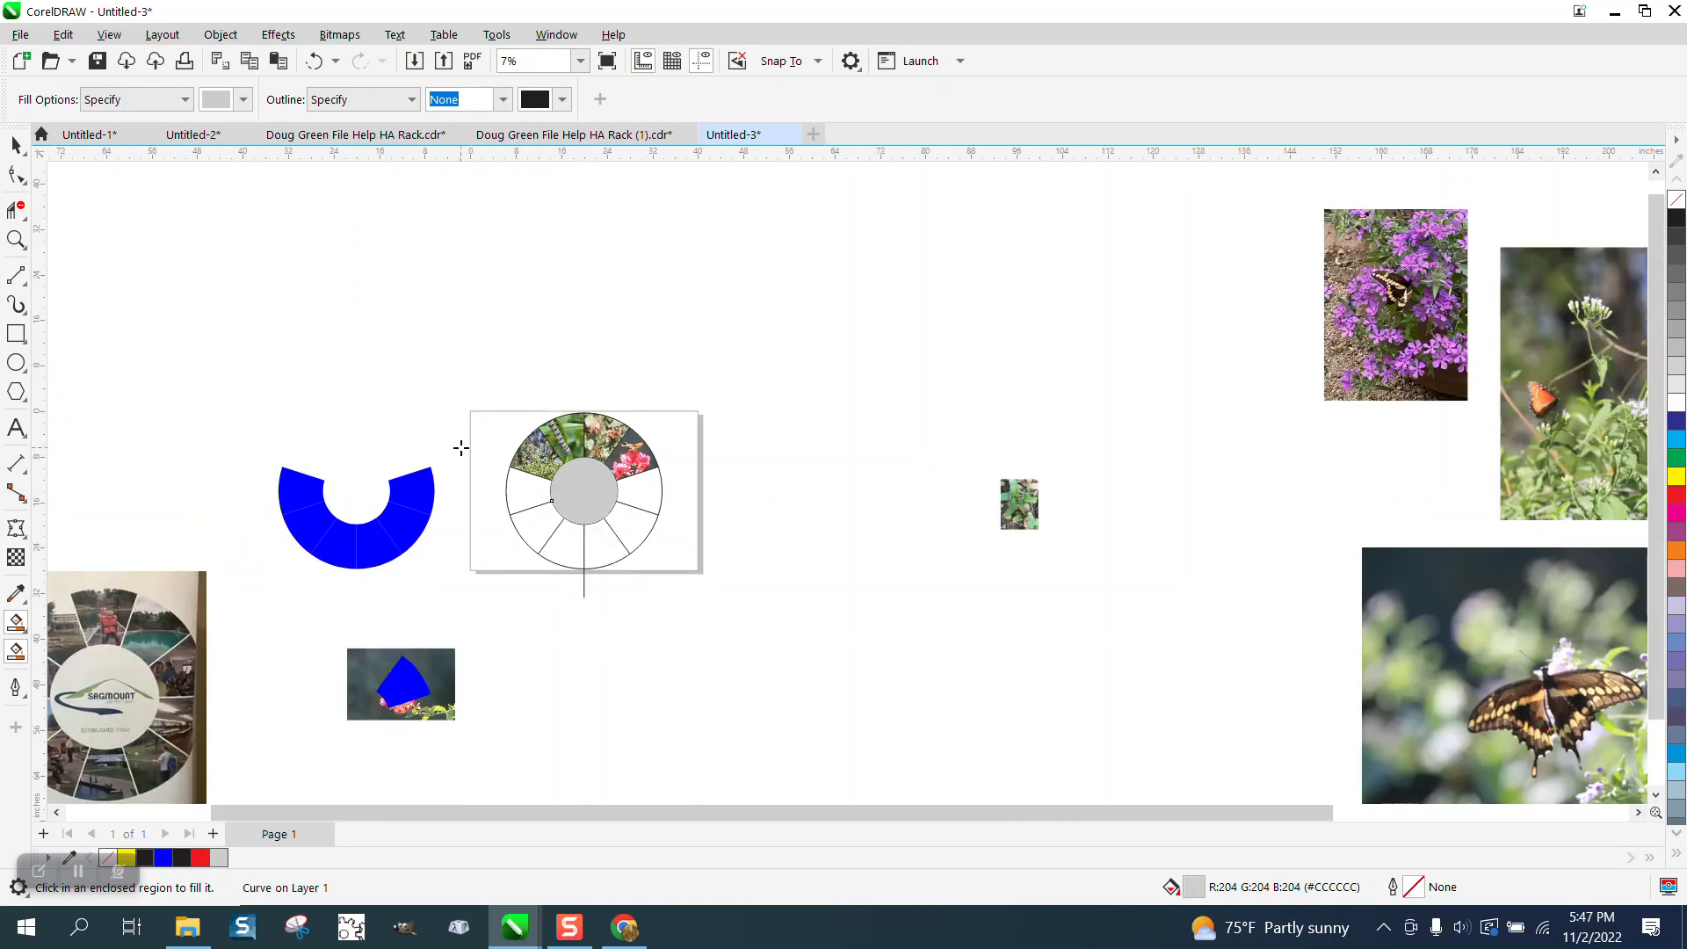
left_click(16, 146)
left_click_drag(129, 668, 802, 509)
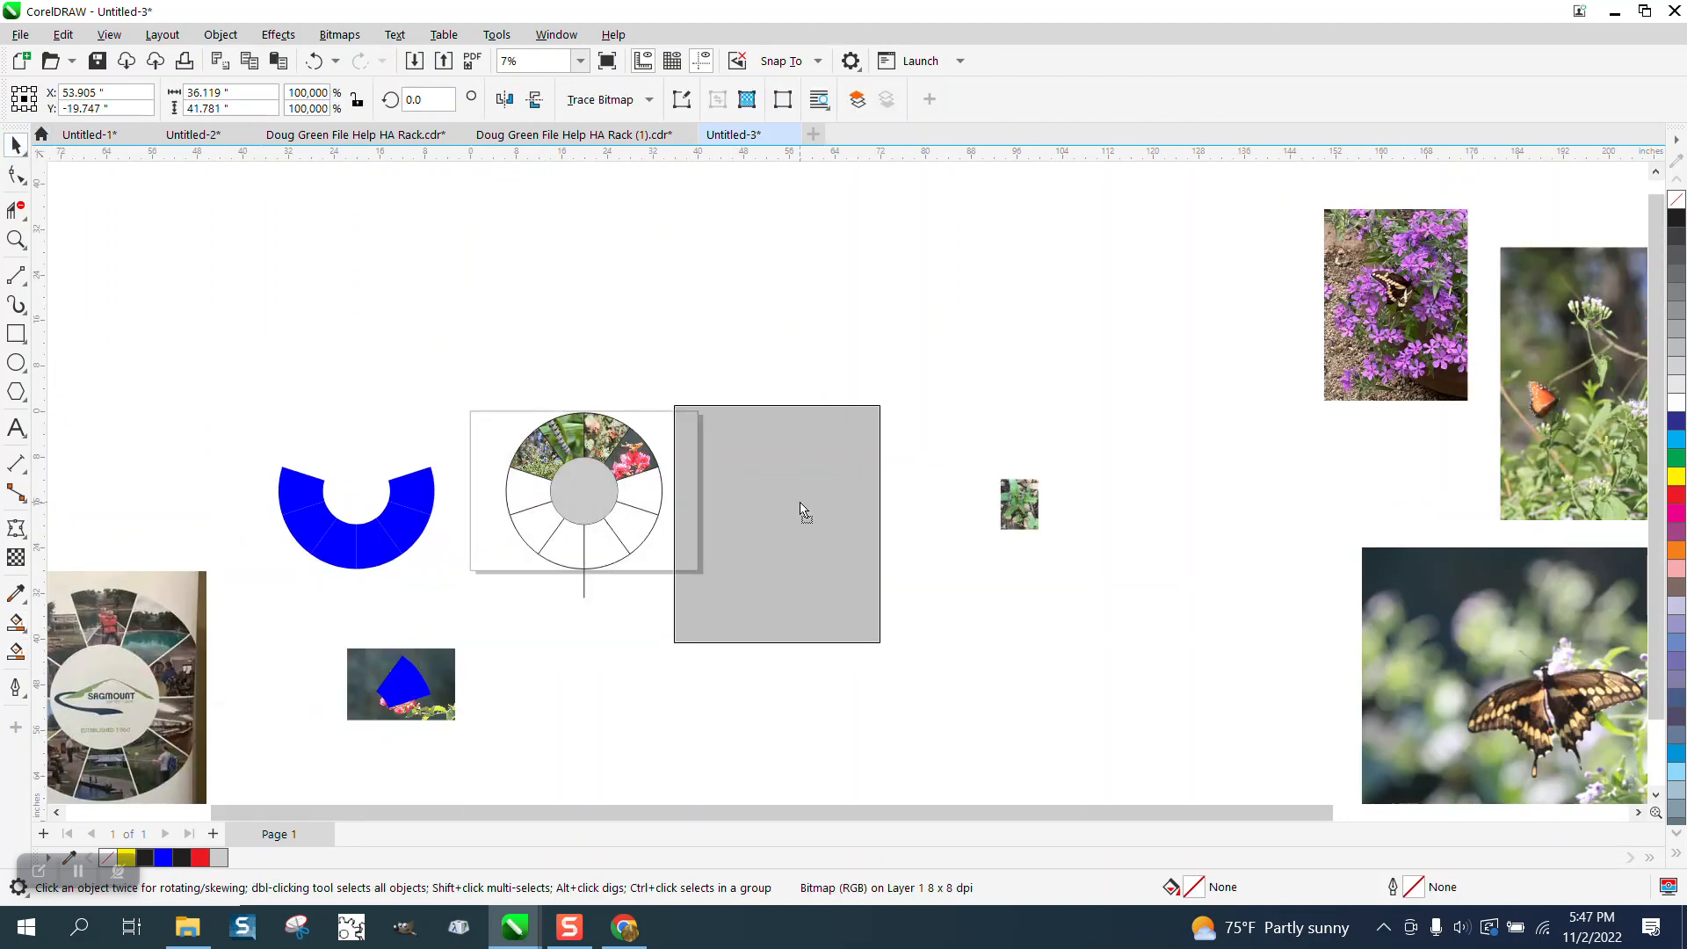
left_click(16, 239)
left_click_drag(481, 406, 968, 580)
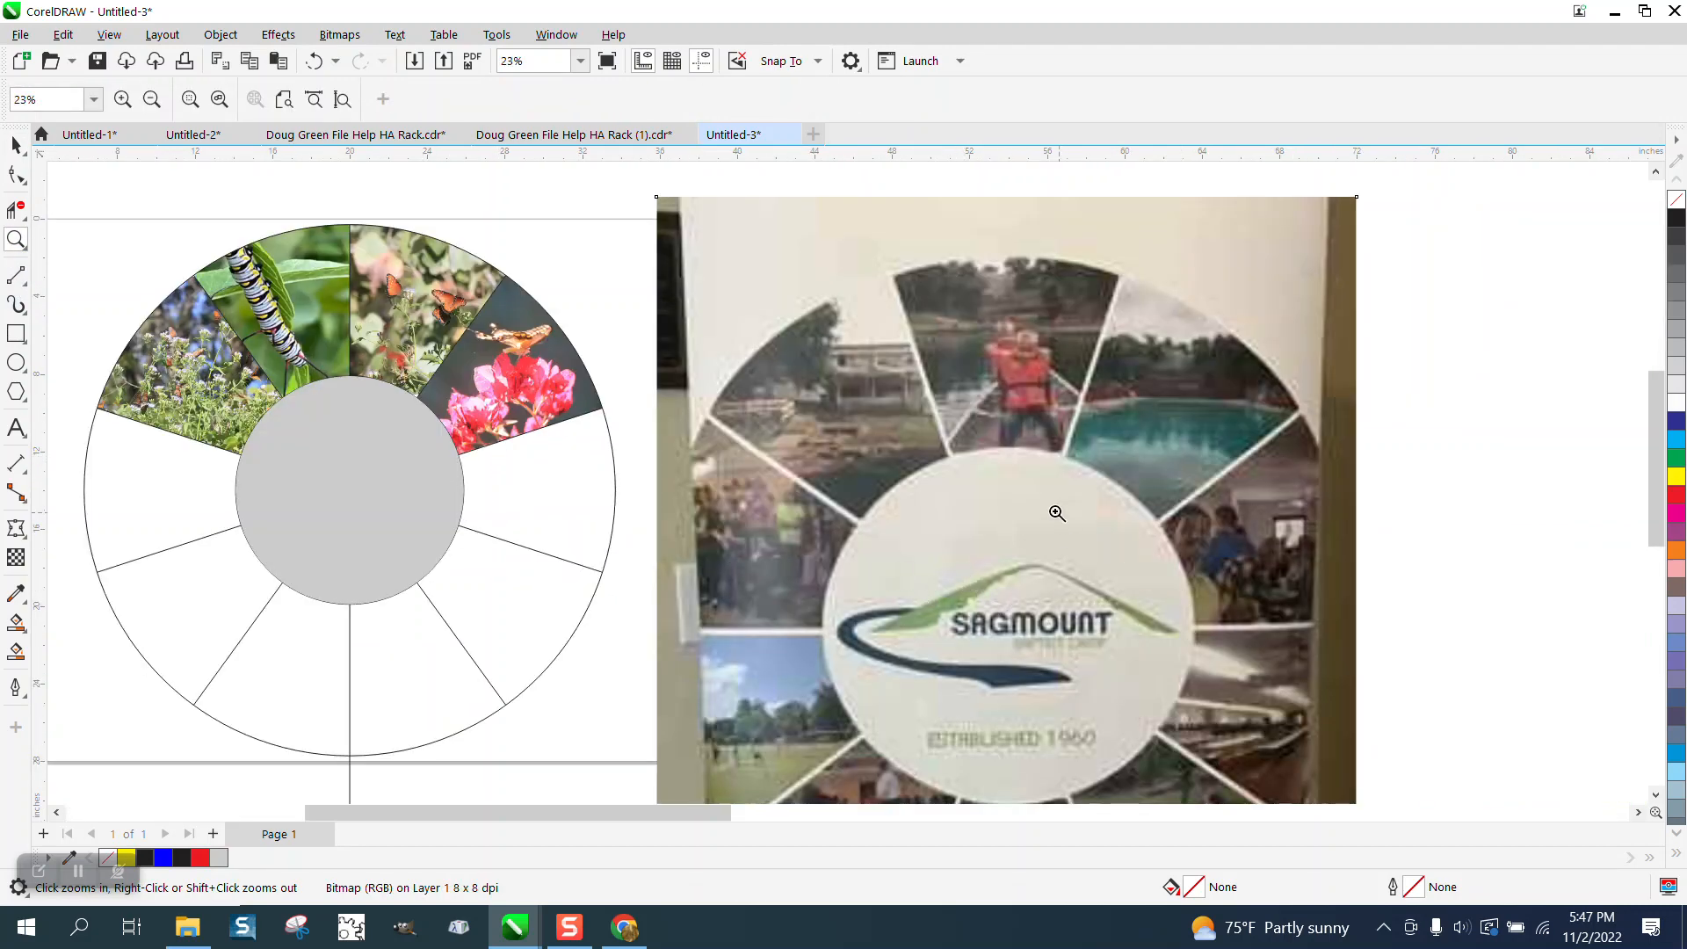
scroll(970, 430, "down", 1)
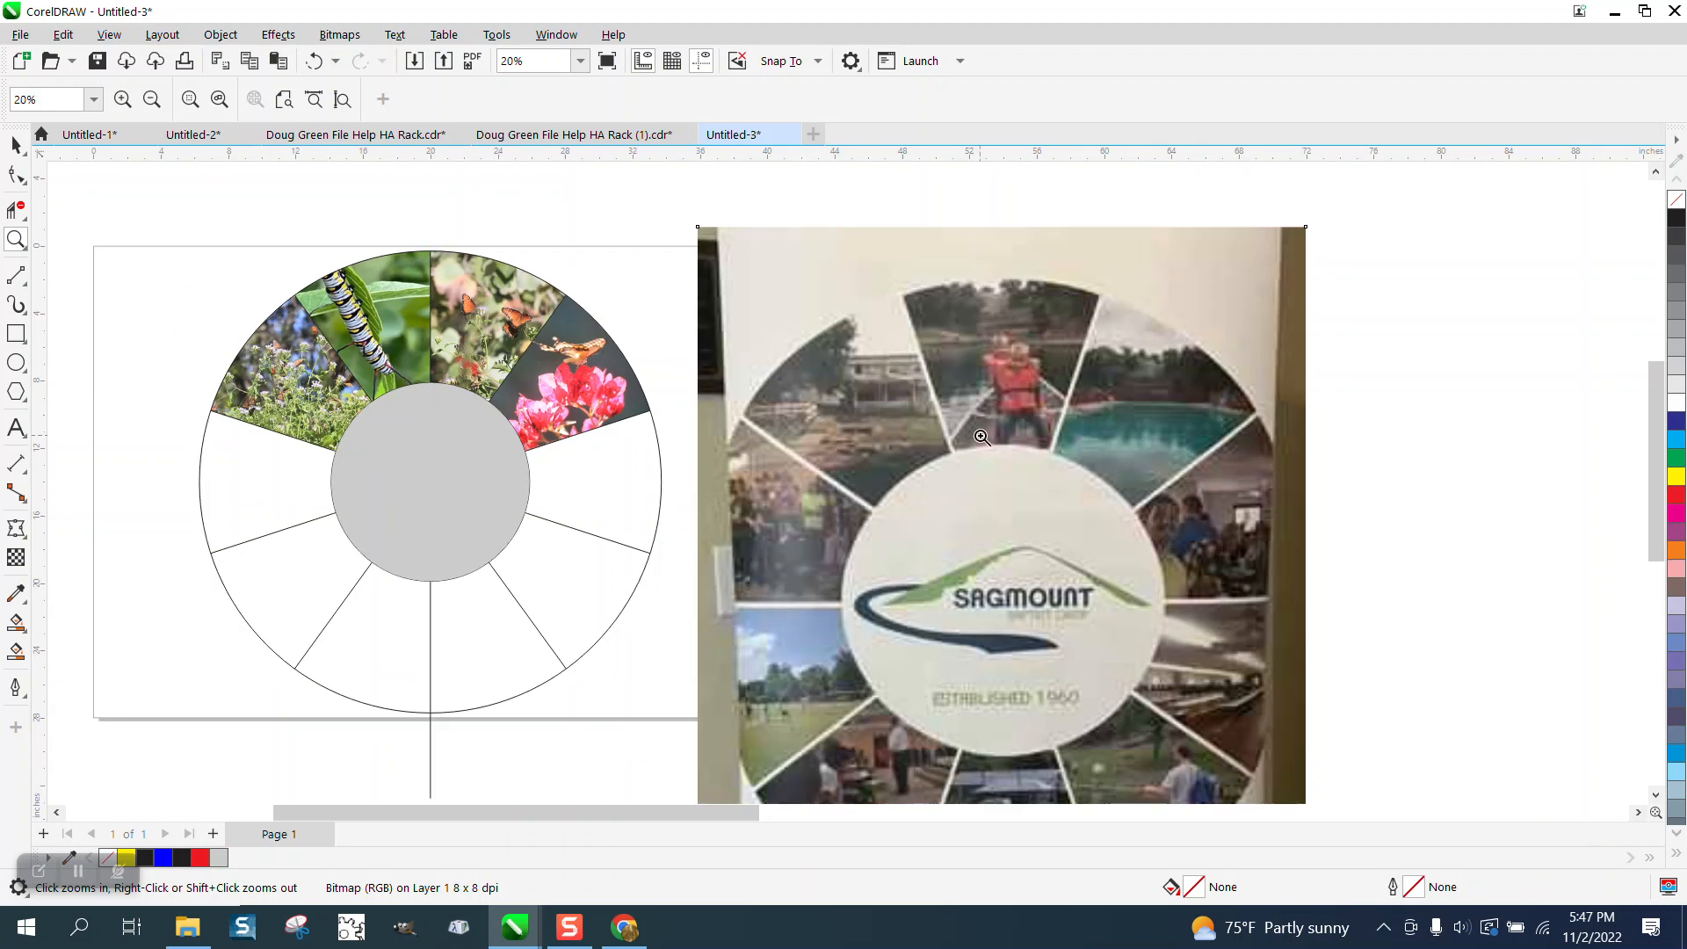